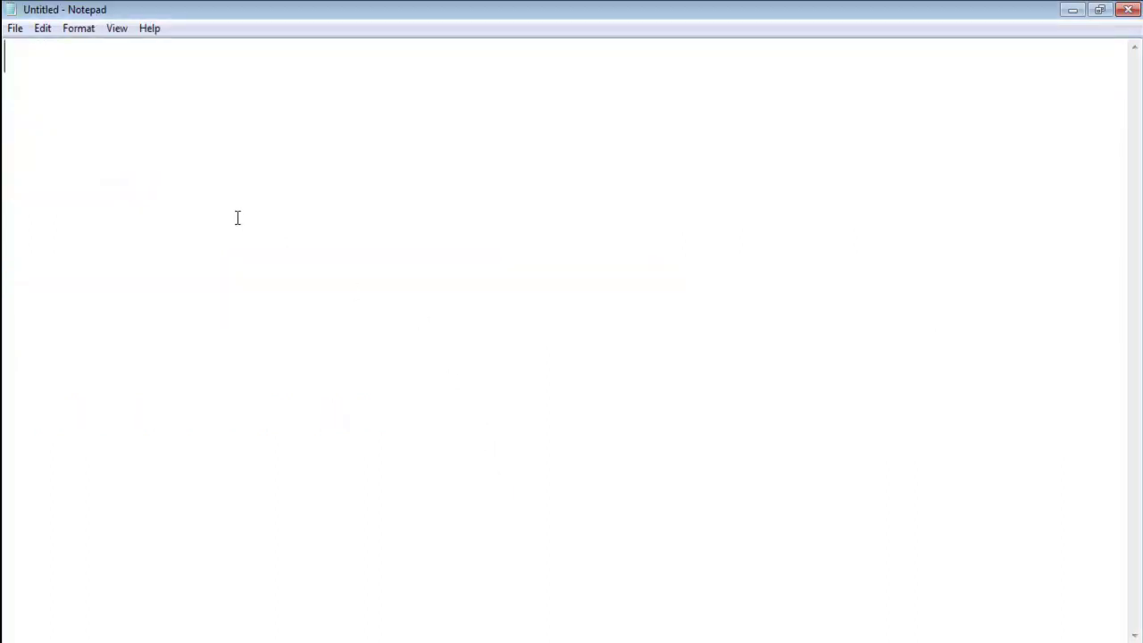
Write "first of all install matlab-R2013a" as the first instruction line of the blank note
type("fir")
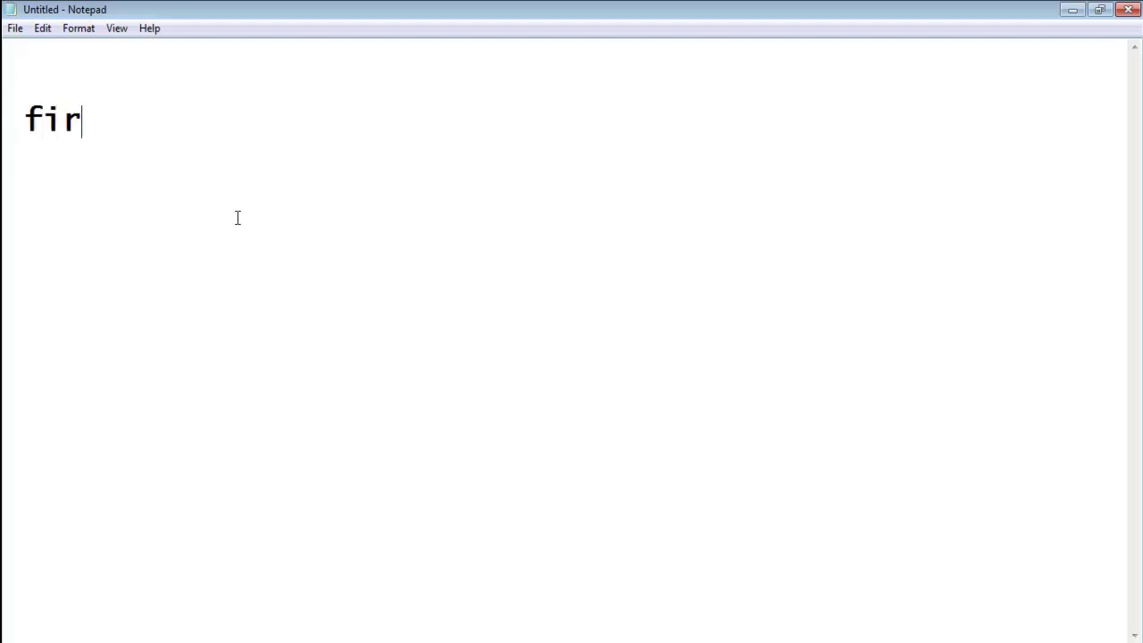
type("st of a")
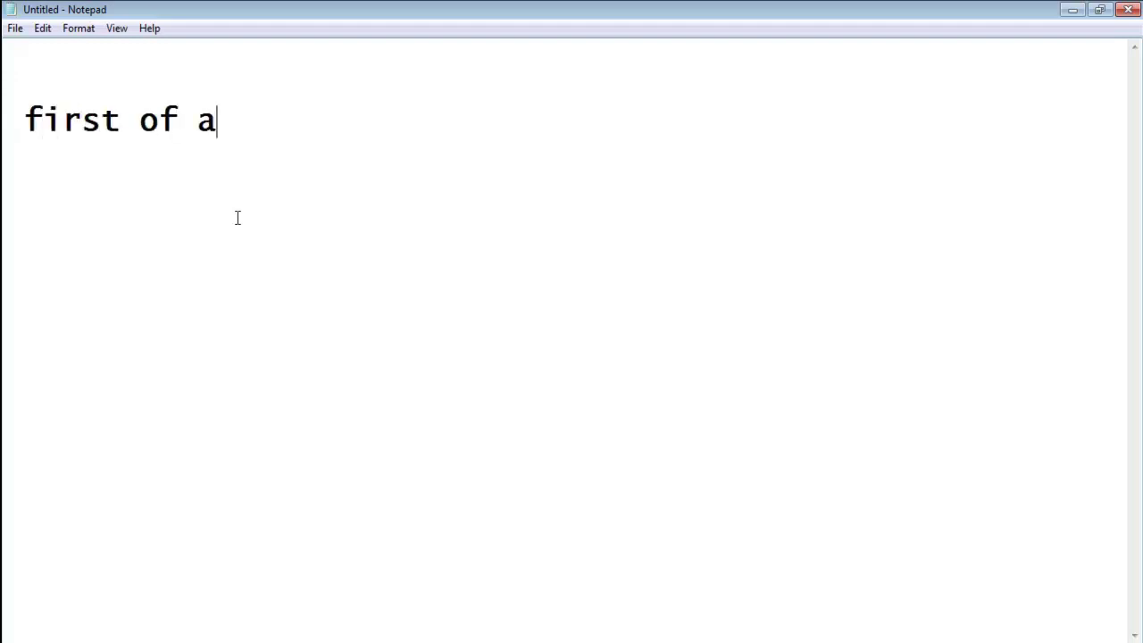
type("ll instal")
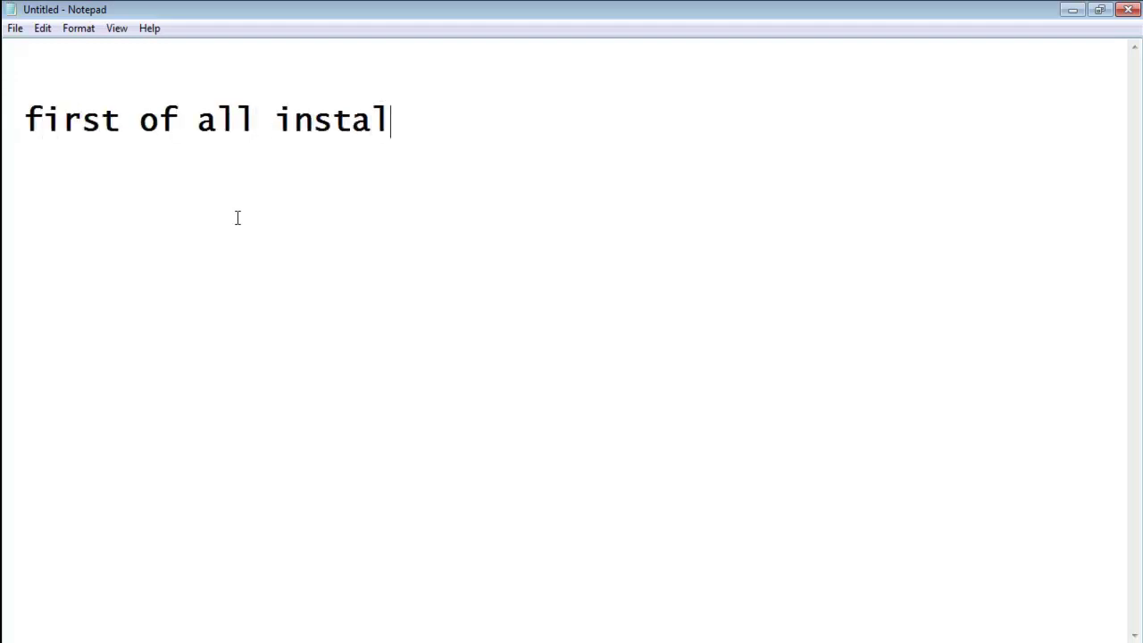
type("l matlab")
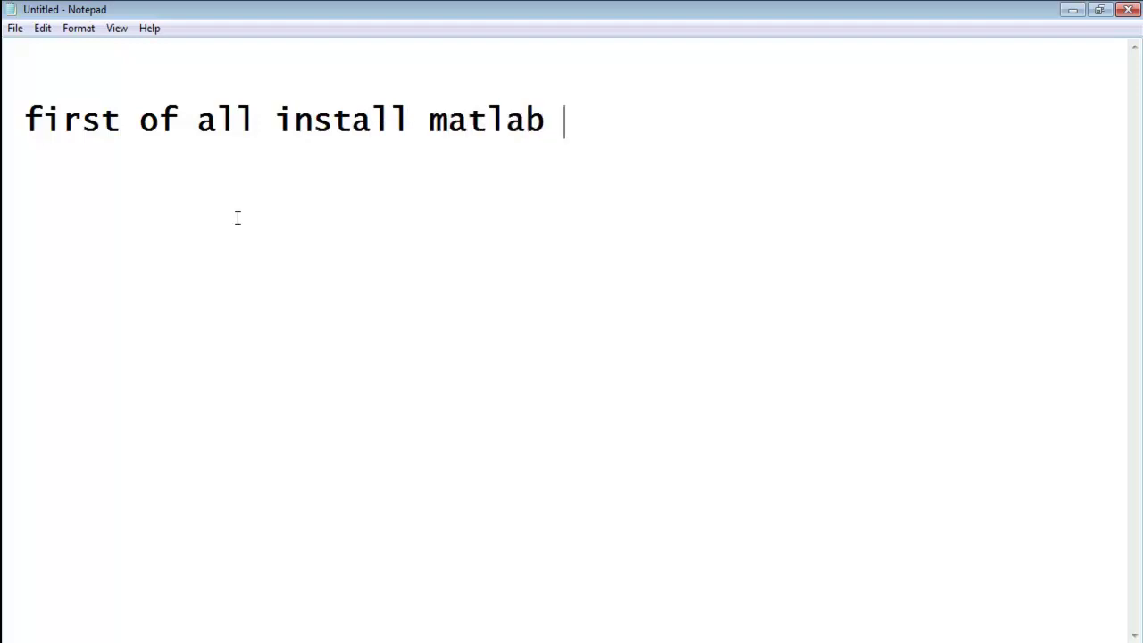
key("BackSpace")
type("-R2")
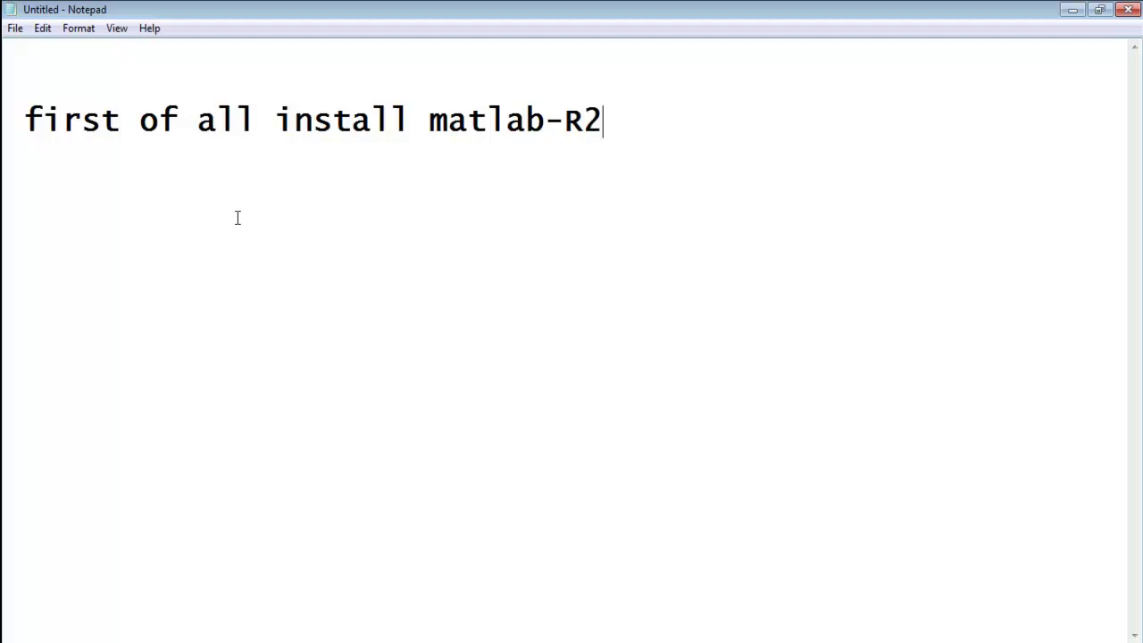
type("013a  ")
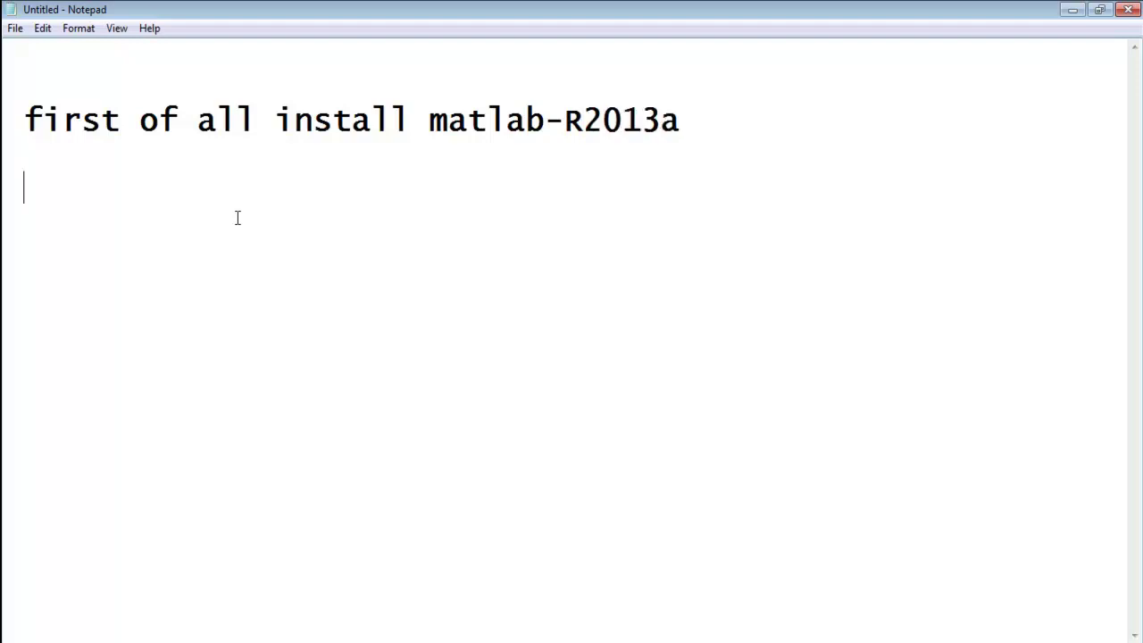
Add the second instruction line "next launch the matlab ide" to the note and highlight it
type("next l")
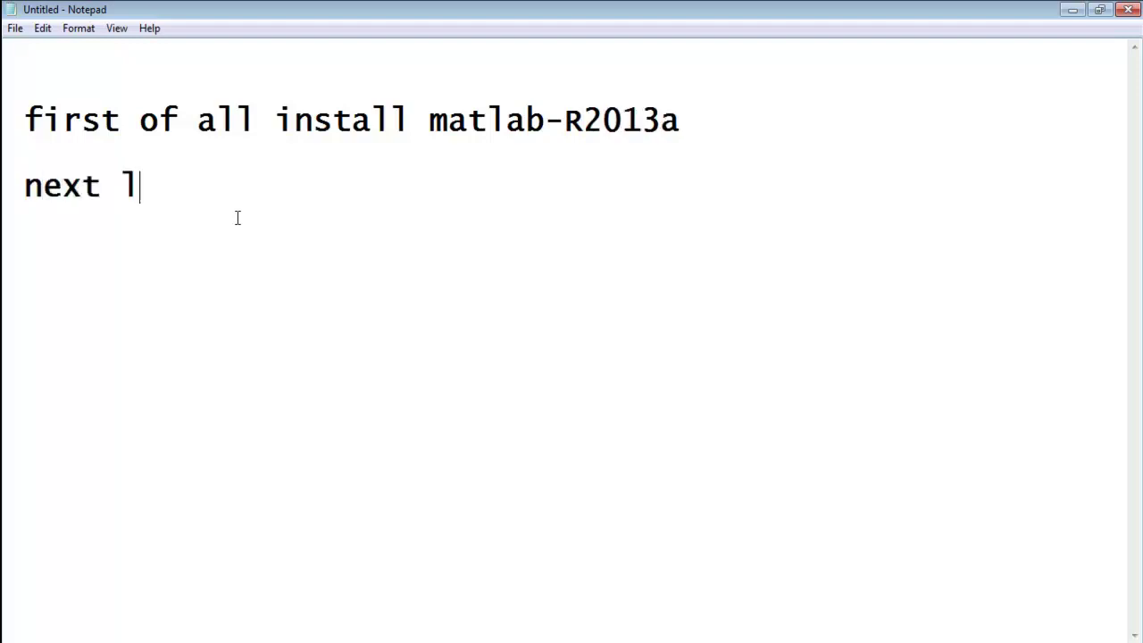
type("aunc")
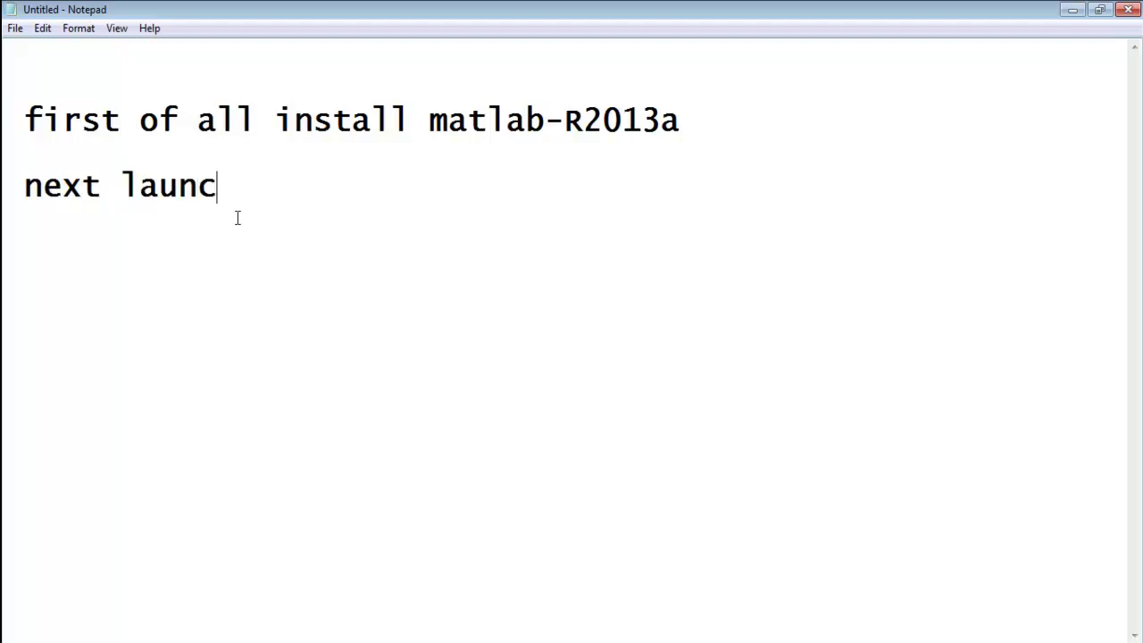
type("h the")
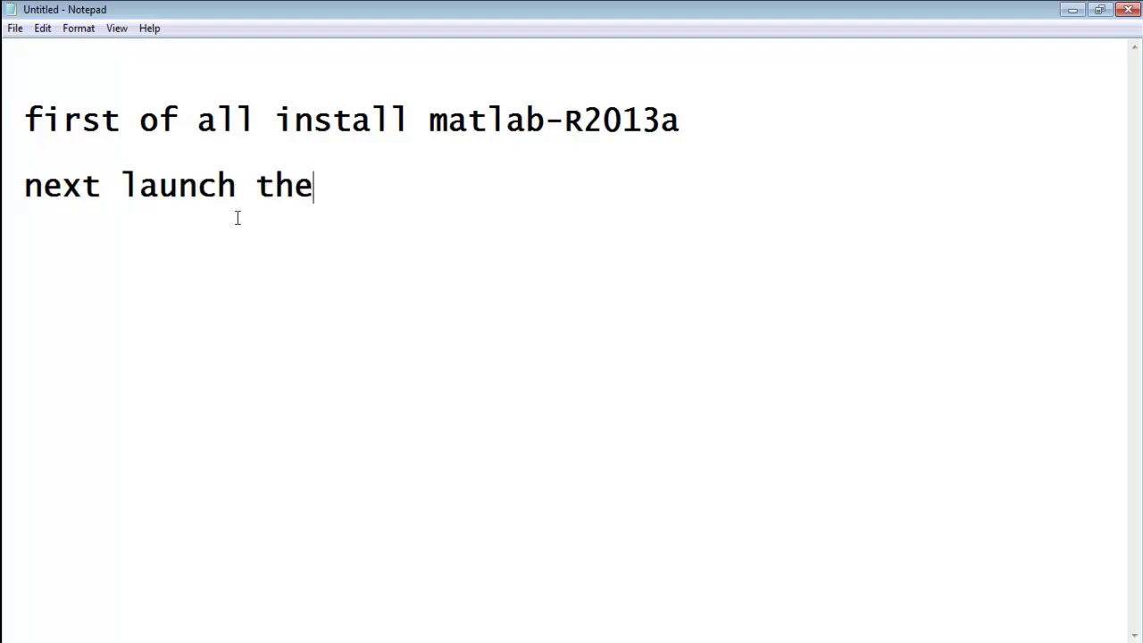
type(" matla")
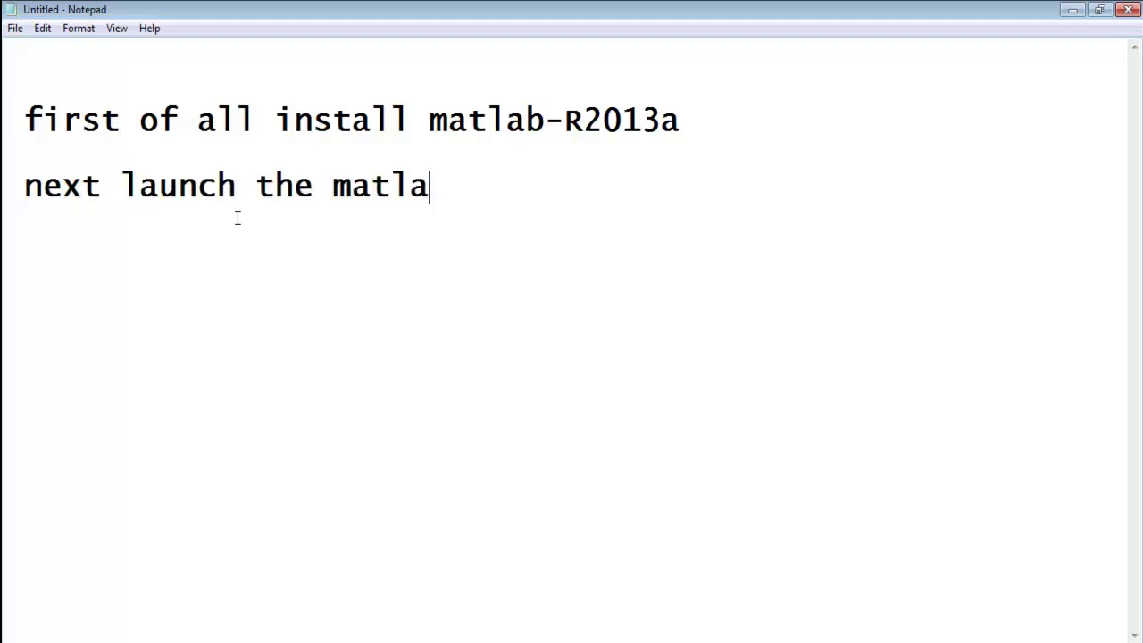
type("b ide")
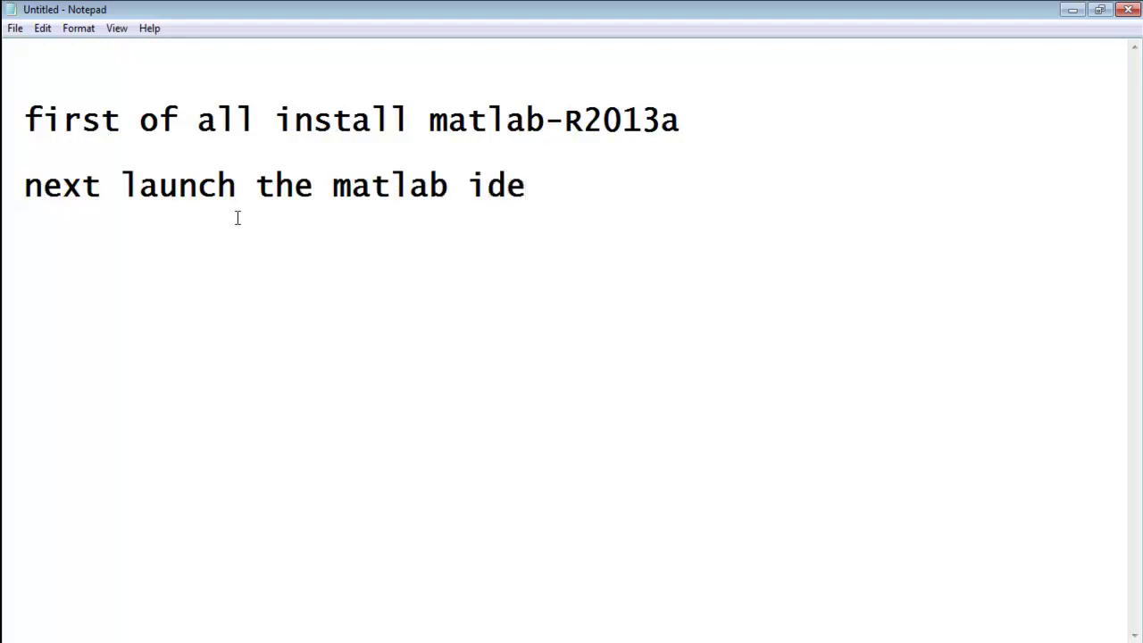
key("shift+Home")
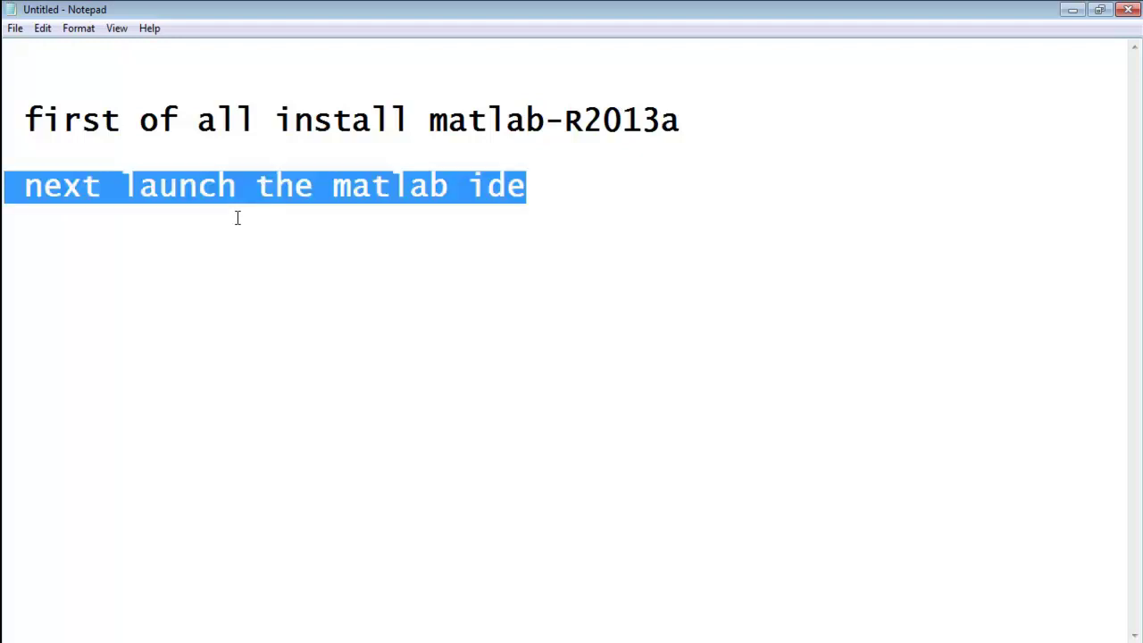
key("super")
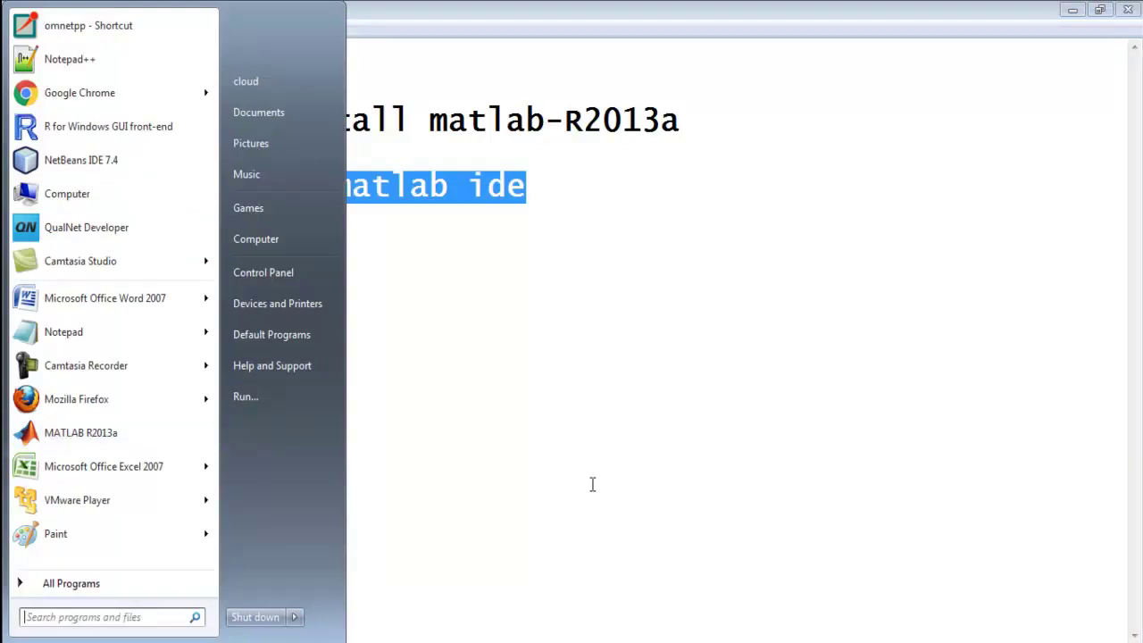
left_click(641, 482)
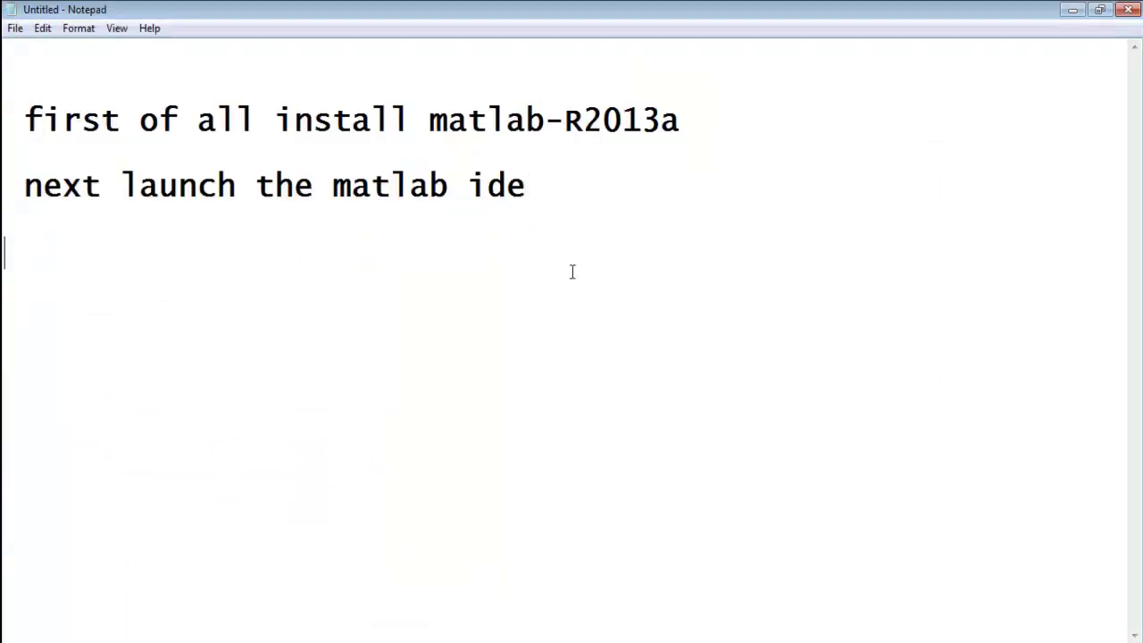
Add the third instruction line "next open the project into matlab ide" to the note and highlight it
type("next ")
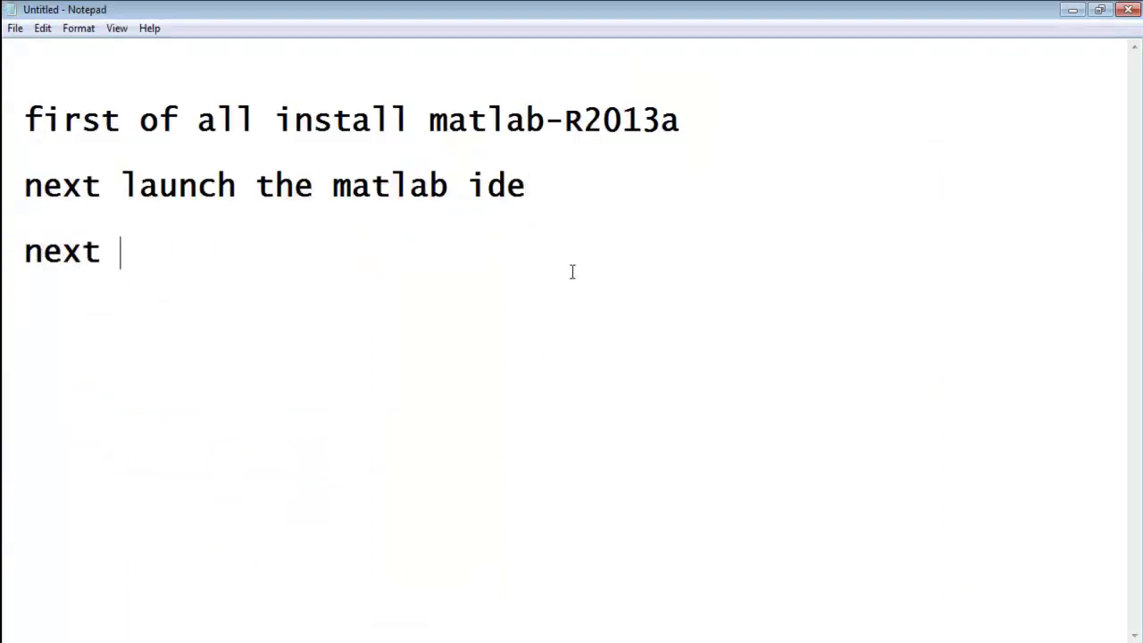
type("open the ")
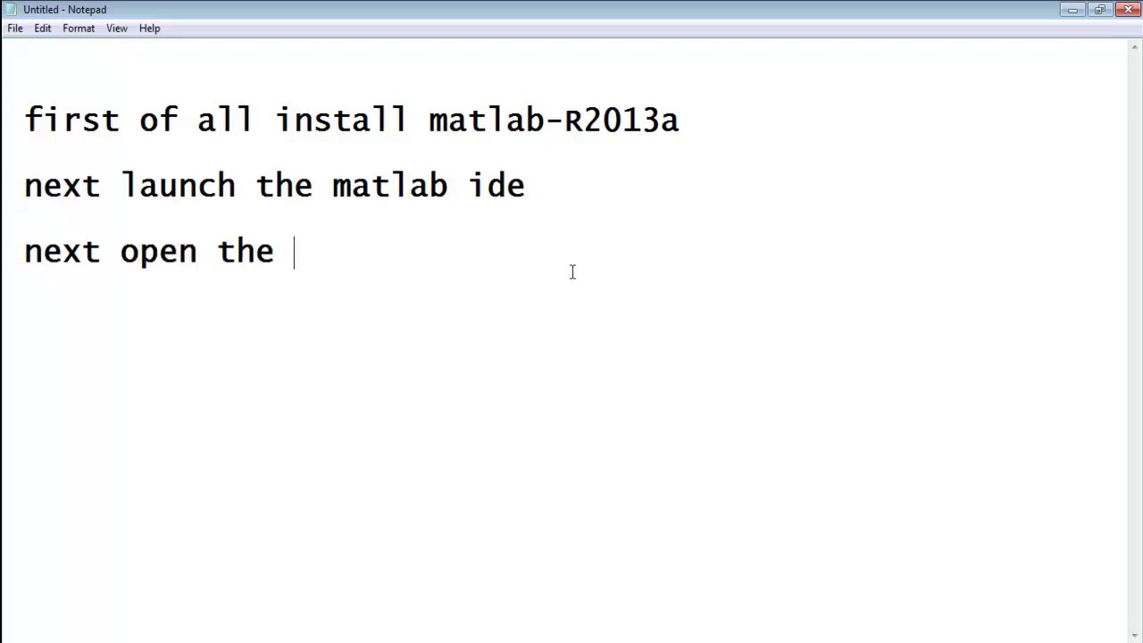
type("project ")
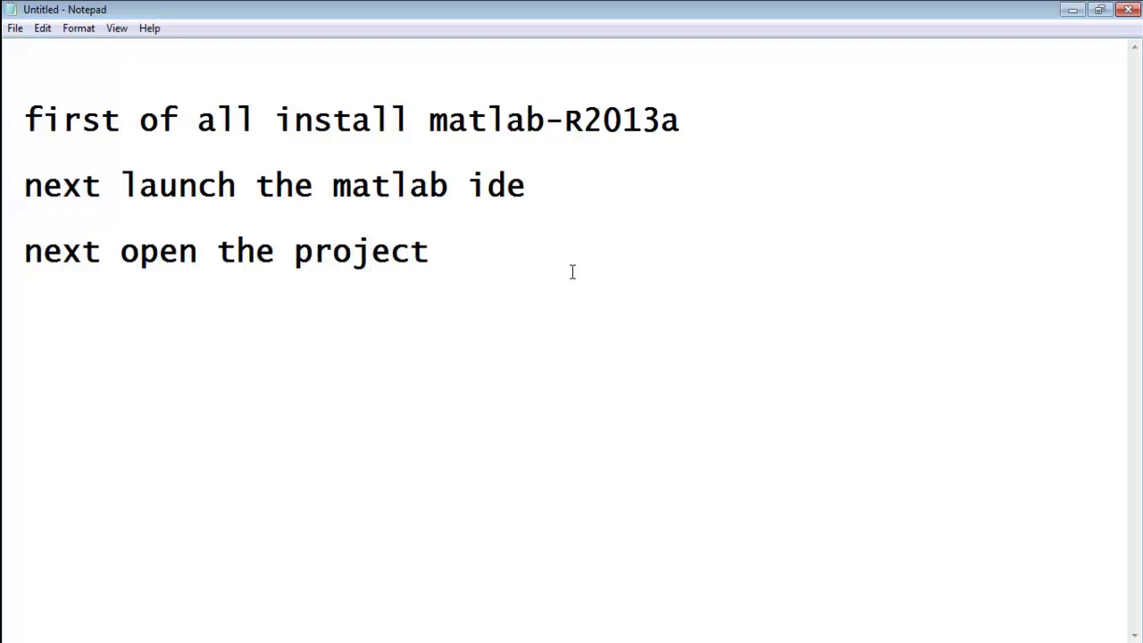
type("into matlabo")
key("BackSpace")
type("ide")
key("shift+Home")
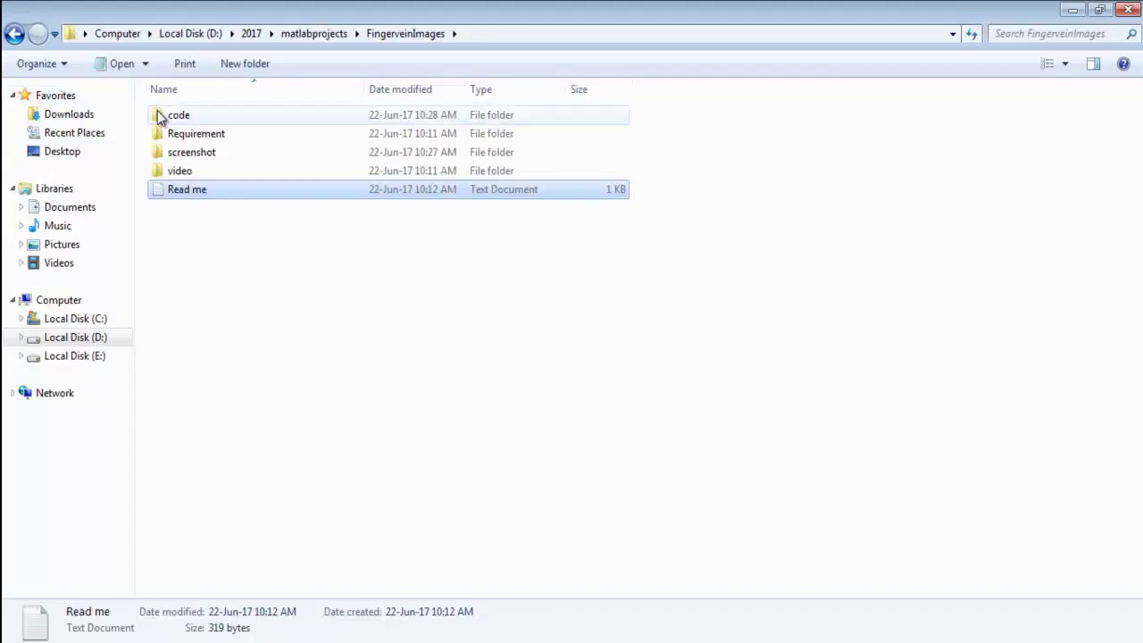
Open the PersonalIdentification folder inside the FingerveinImages code folder and copy its full path
double_click(158, 114)
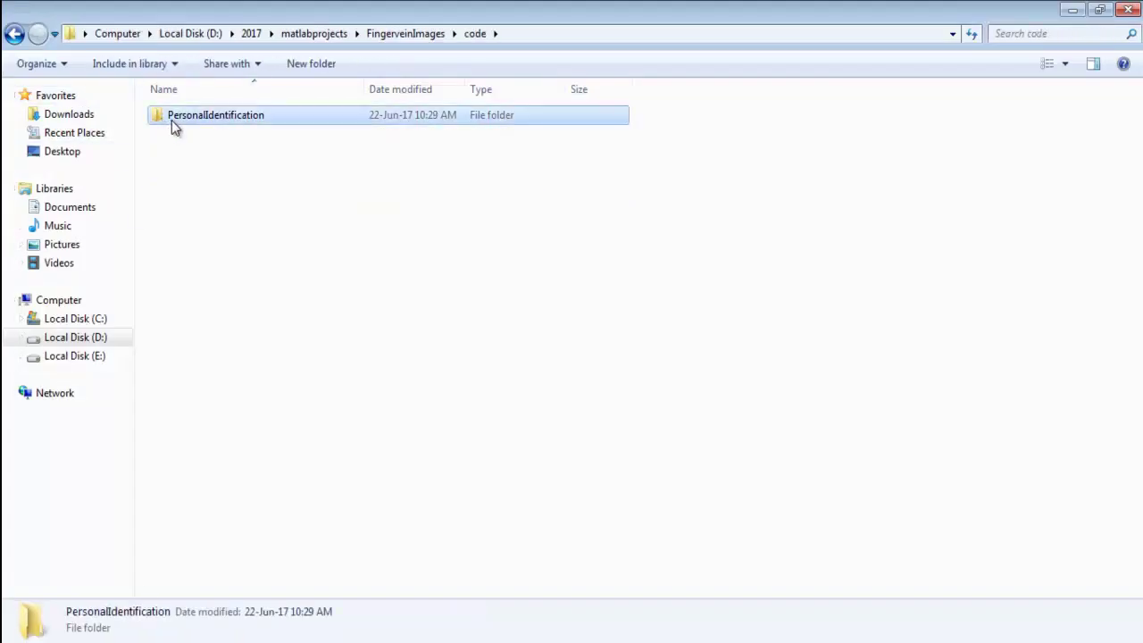
double_click(172, 121)
left_click(657, 38)
key("ctrl+c")
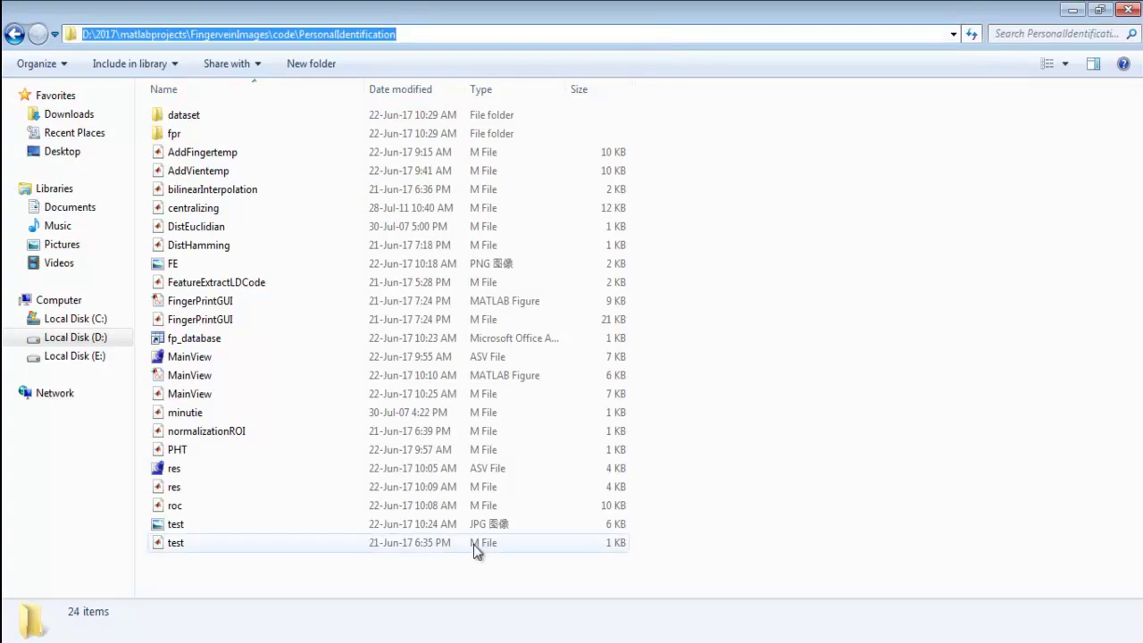
Switch to MATLAB and set the current folder to D:\2017\matlabprojects\FingerveinImages\code\PersonalIdentification
key("alt+Tab")
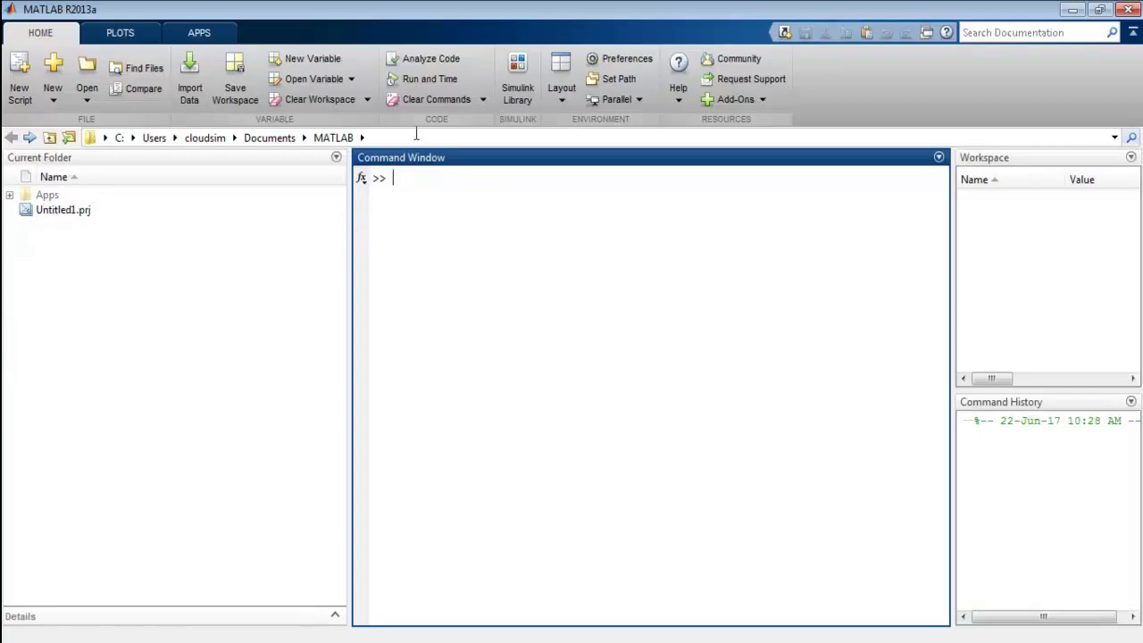
left_click(415, 134)
left_click(418, 133)
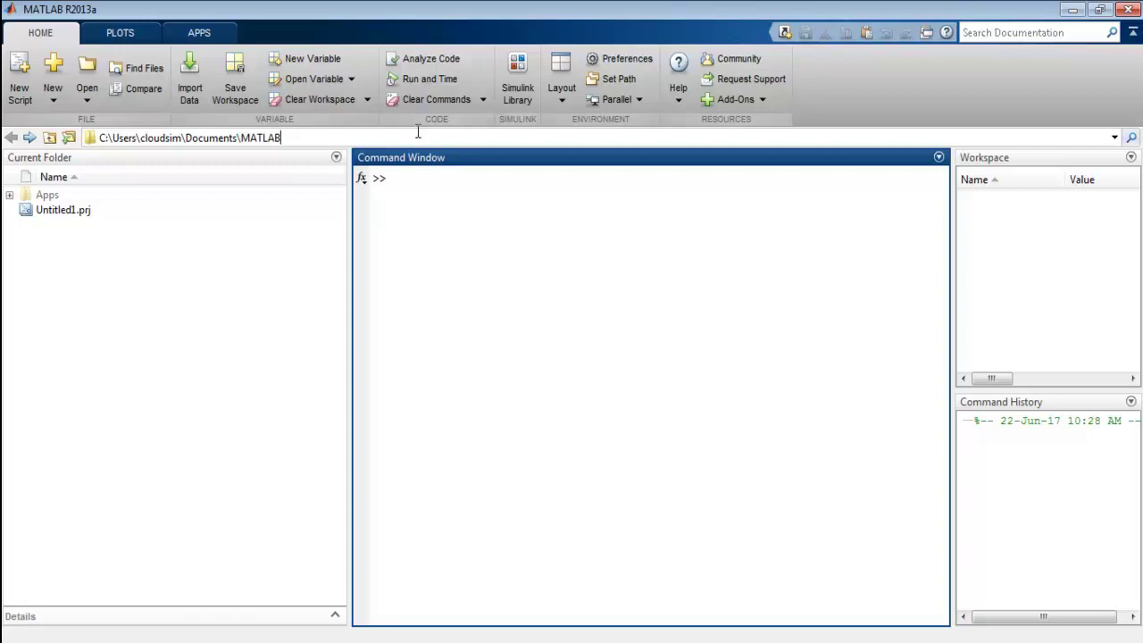
key("ctrl+a")
key("ctrl+v")
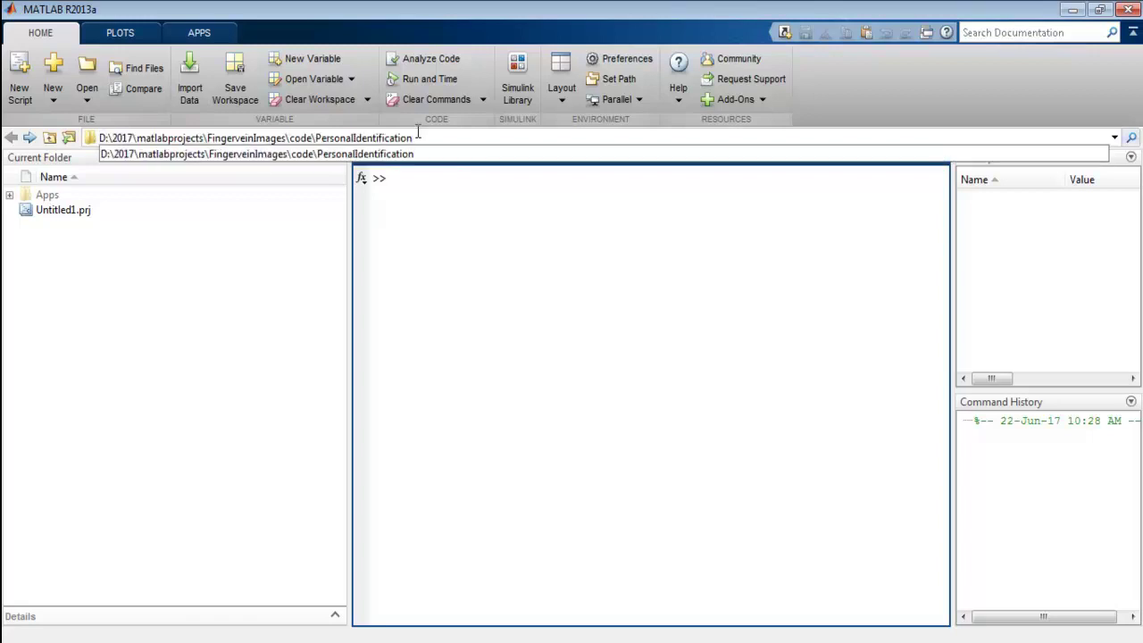
key("Return")
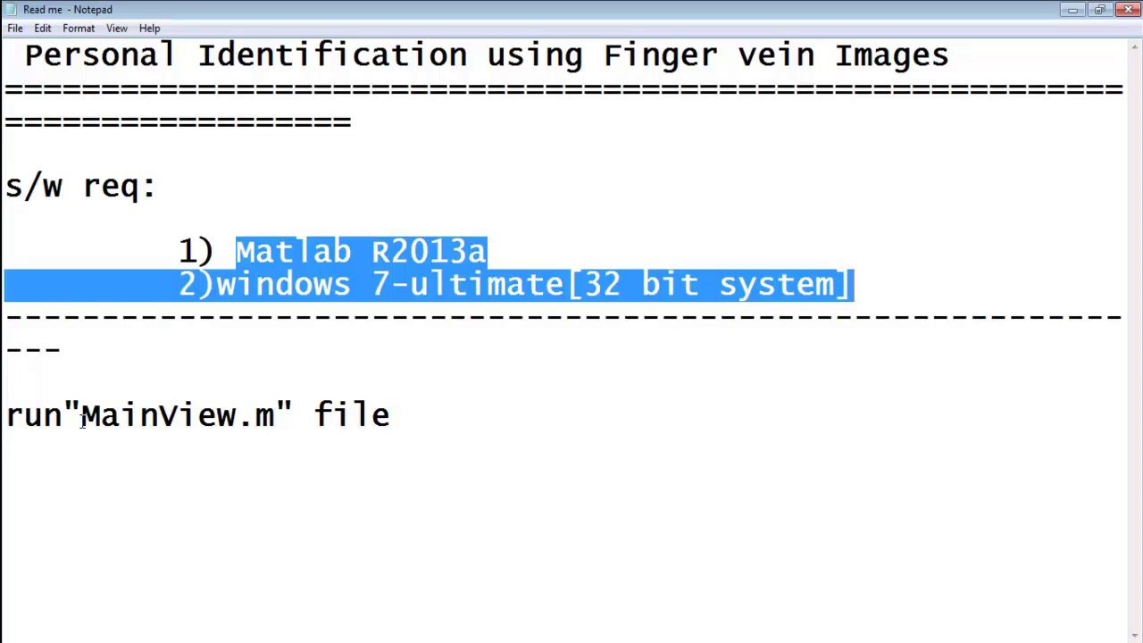
Highlight the MainView.m file name in the Read me file, then open MainView.m in the MATLAB editor and run it
left_click_drag(81, 418, 268, 418)
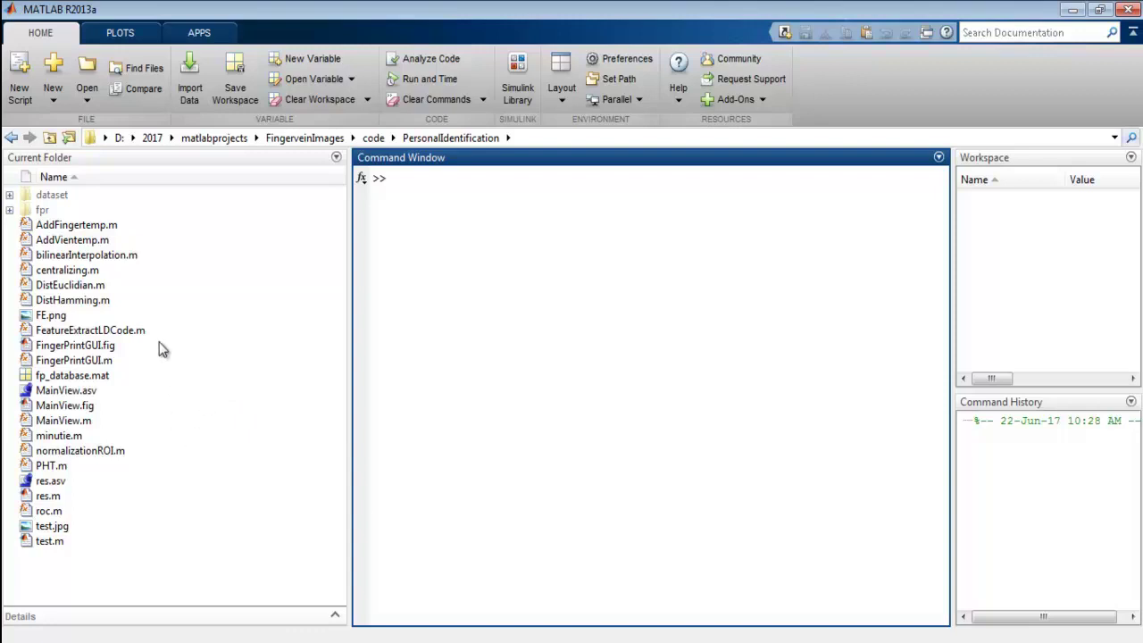
left_click(76, 424)
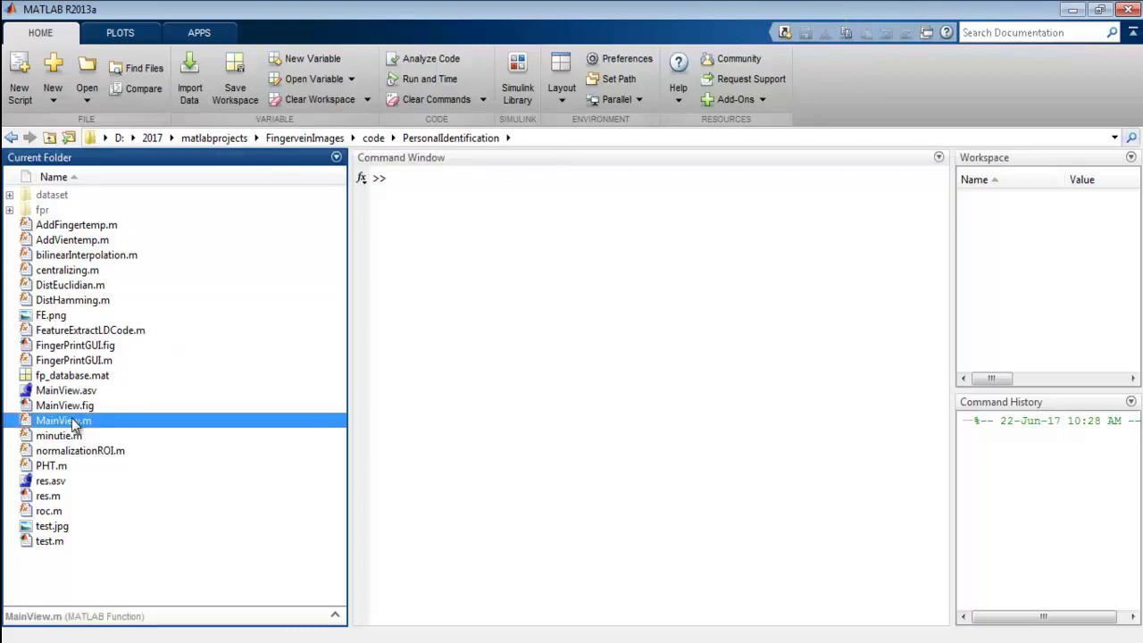
right_click(75, 425)
left_click(100, 294)
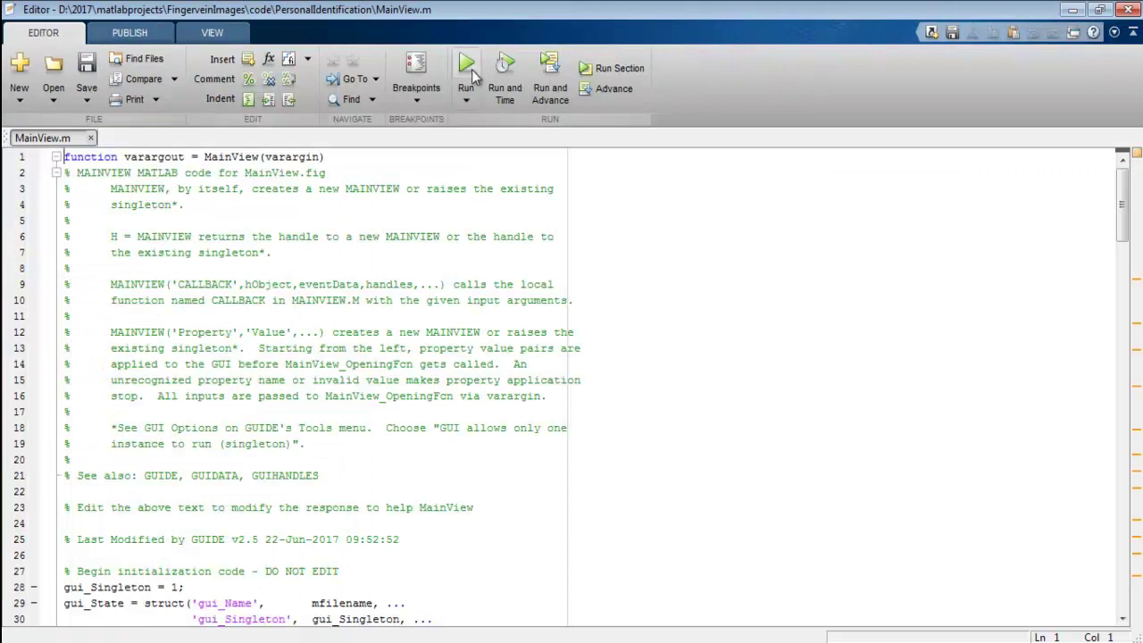
left_click(472, 77)
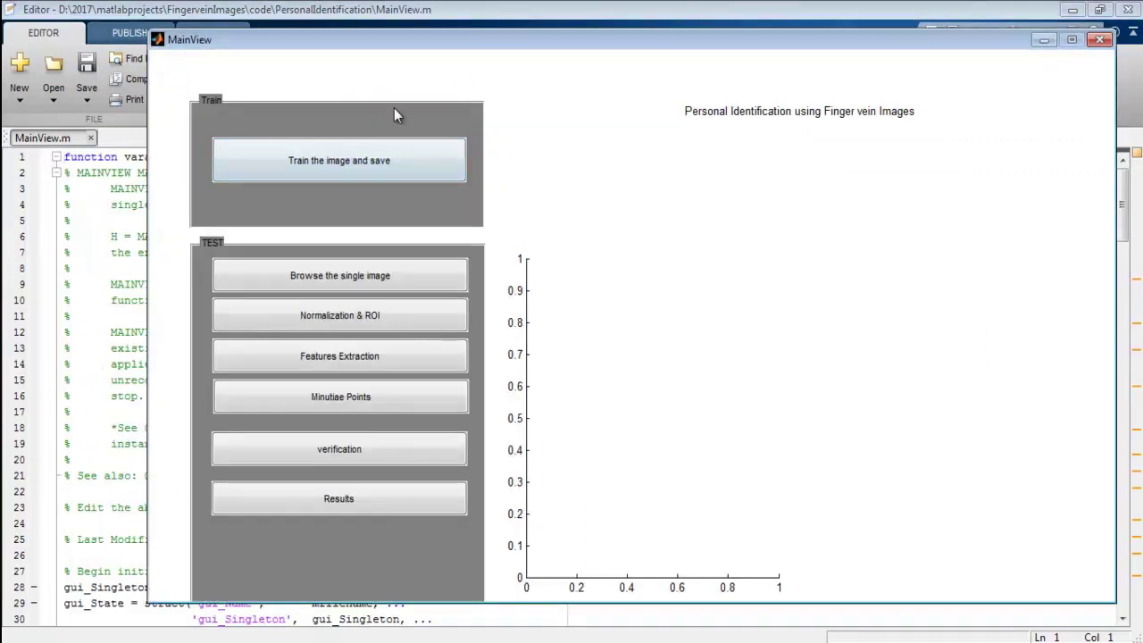
left_click_drag(290, 47, 207, 61)
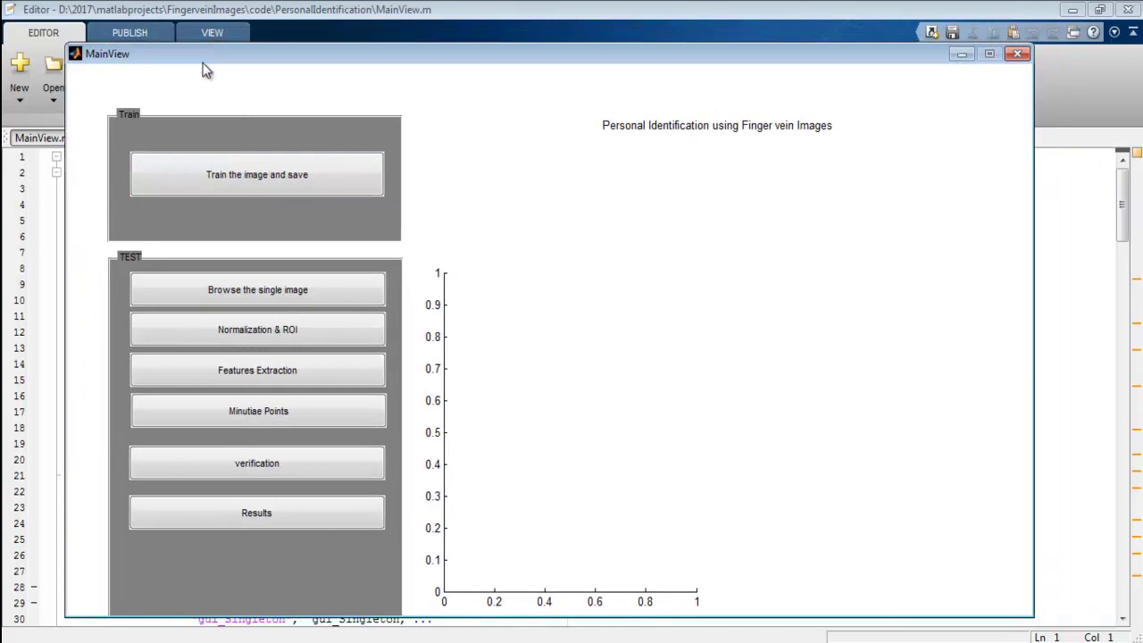
Train on a finger image folder from the dataset and save it to the database under the person's name
left_click(199, 160)
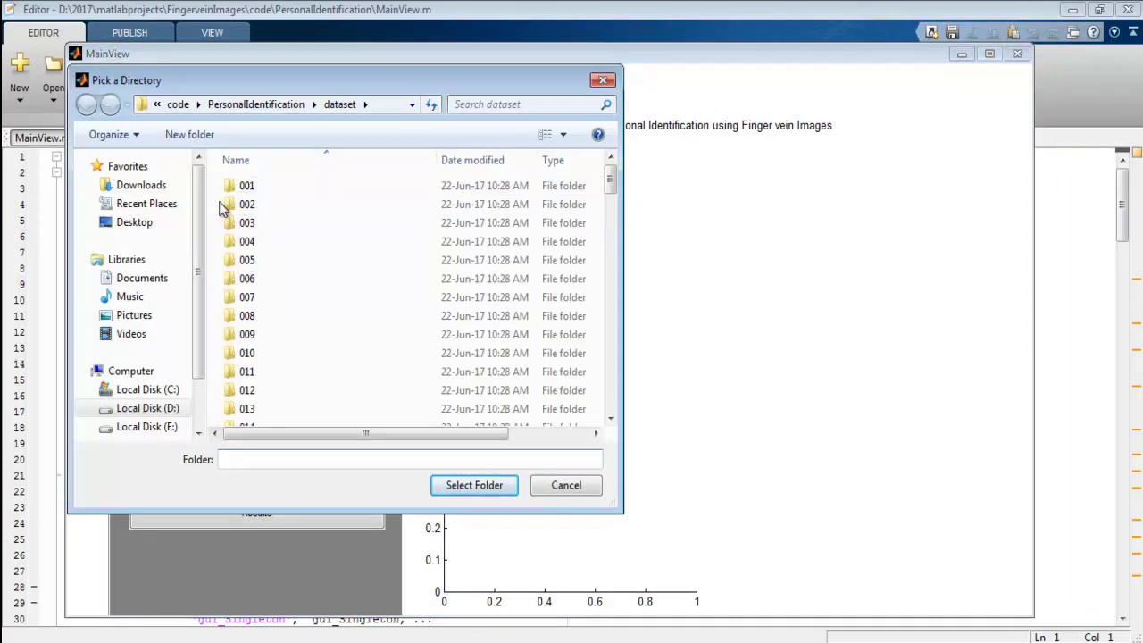
double_click(242, 205)
double_click(252, 191)
left_click(465, 486)
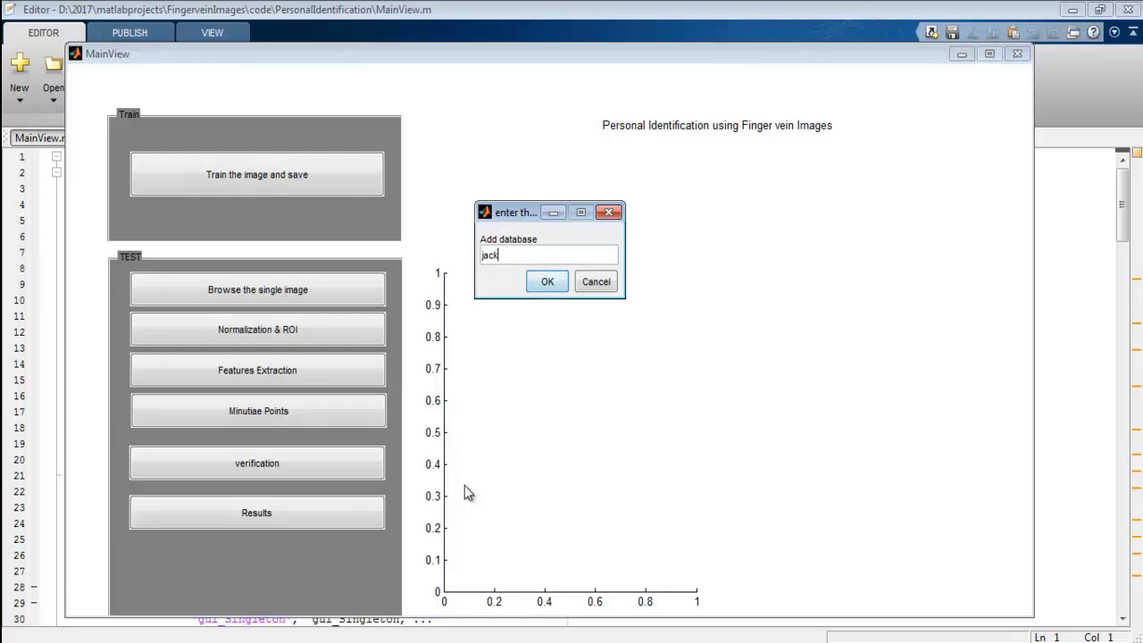
left_click(548, 282)
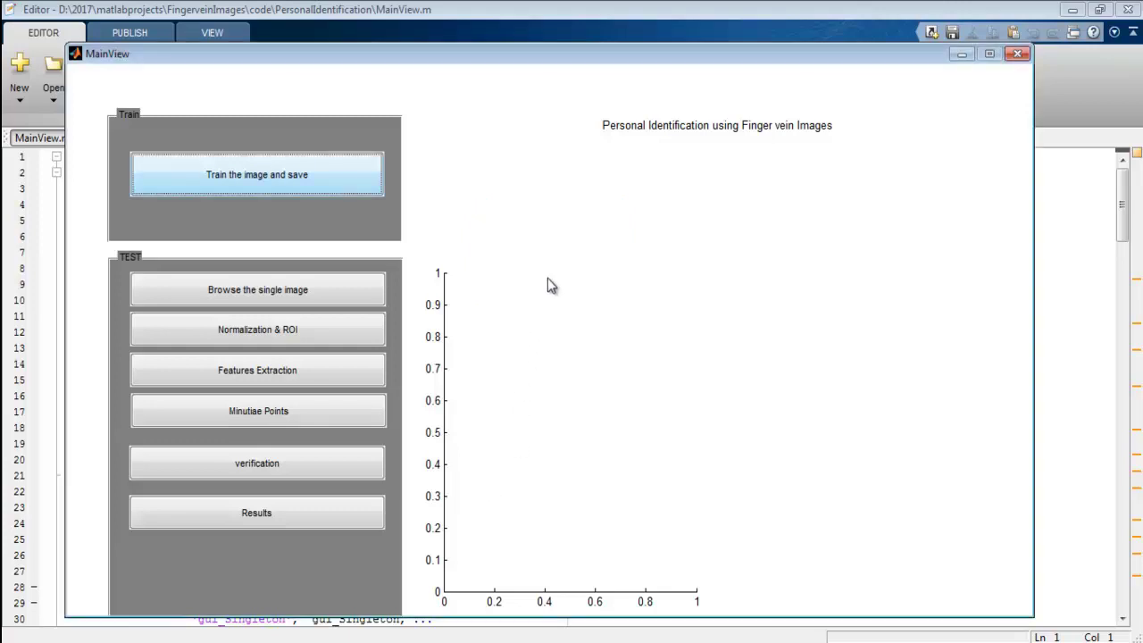
Load the test finger image index_1 from the left folder of dataset 001
left_click(281, 300)
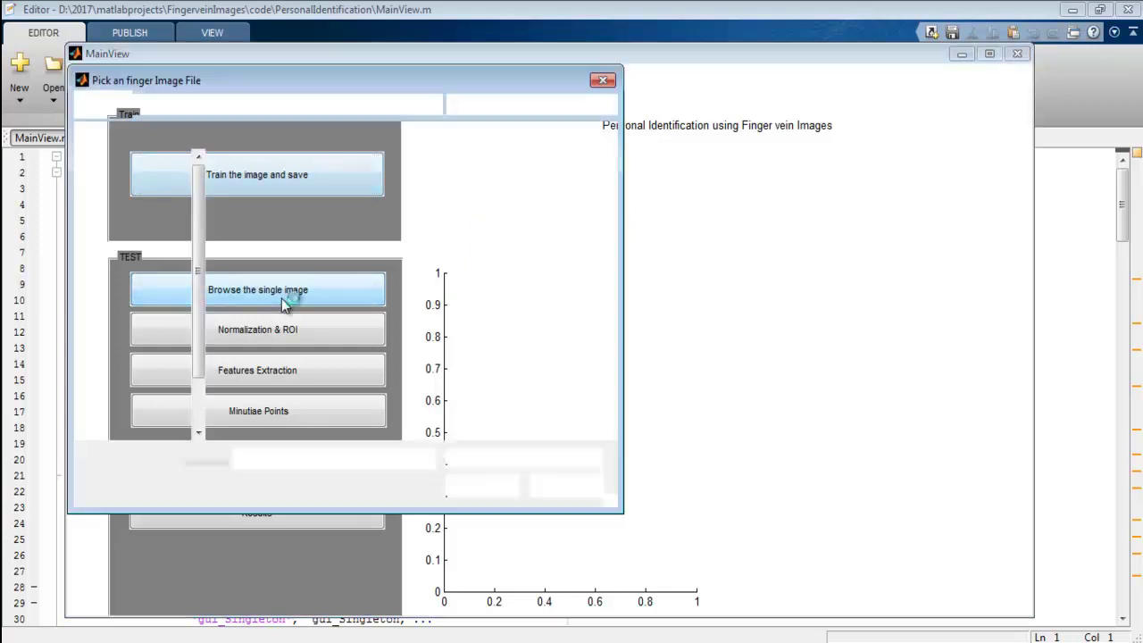
double_click(253, 200)
double_click(254, 187)
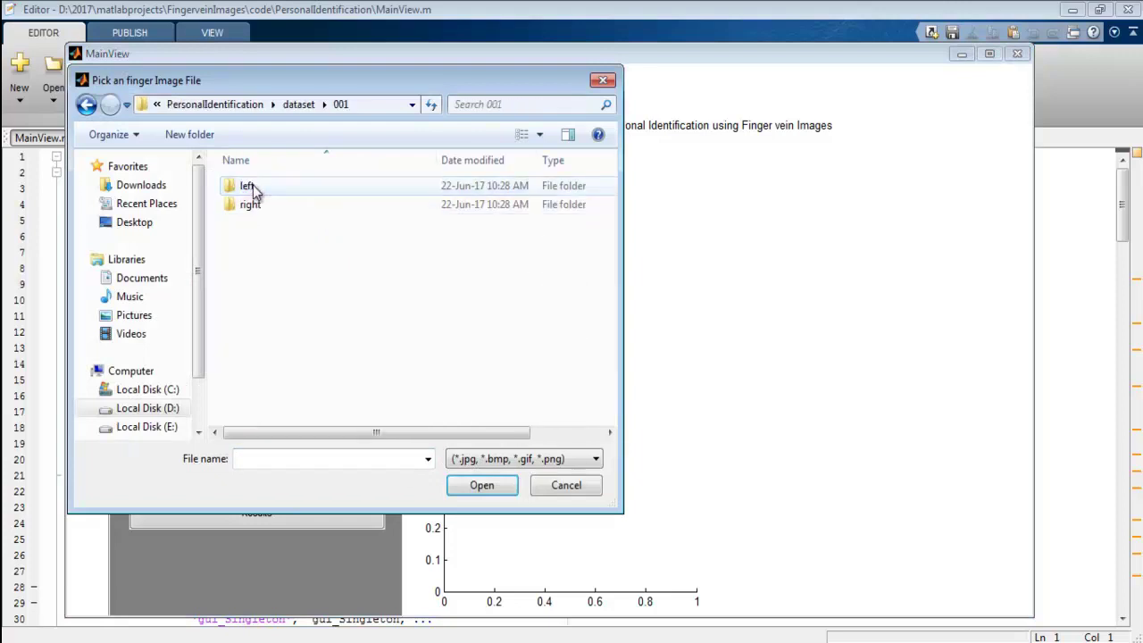
double_click(253, 185)
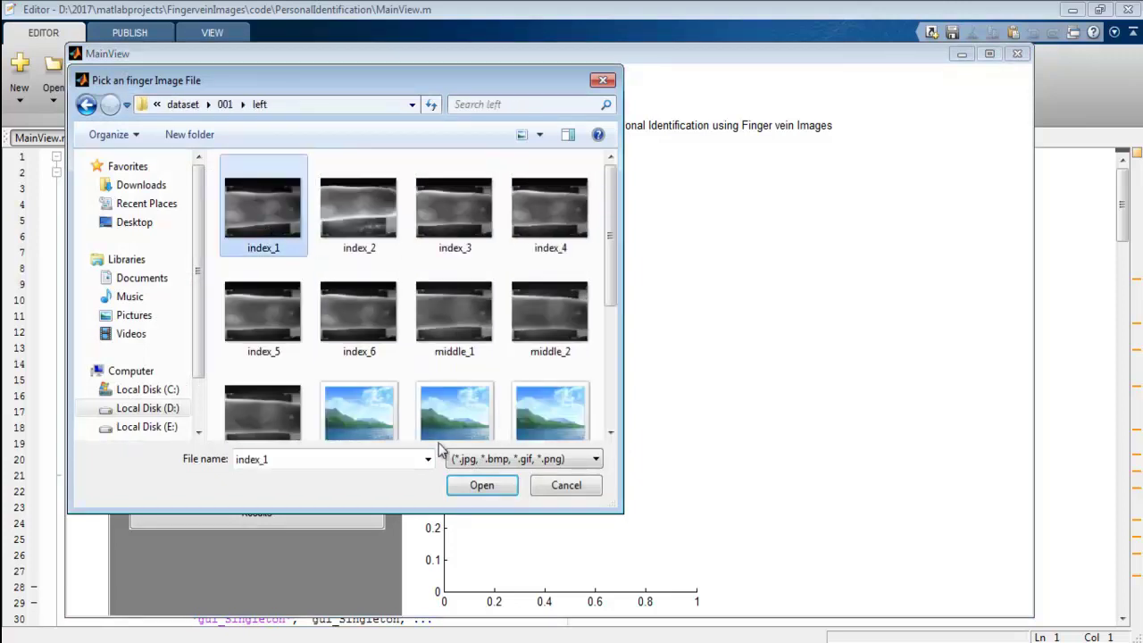
left_click(484, 486)
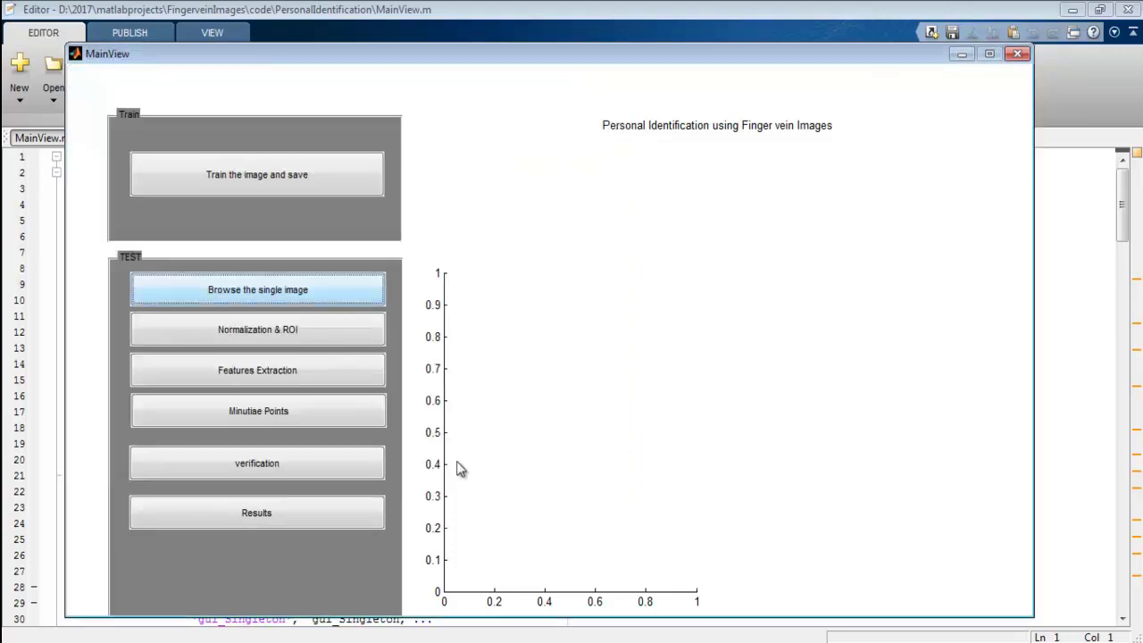
Run Normalization & ROI and Features Extraction on the test image, closing the figures each one produces
left_click(285, 336)
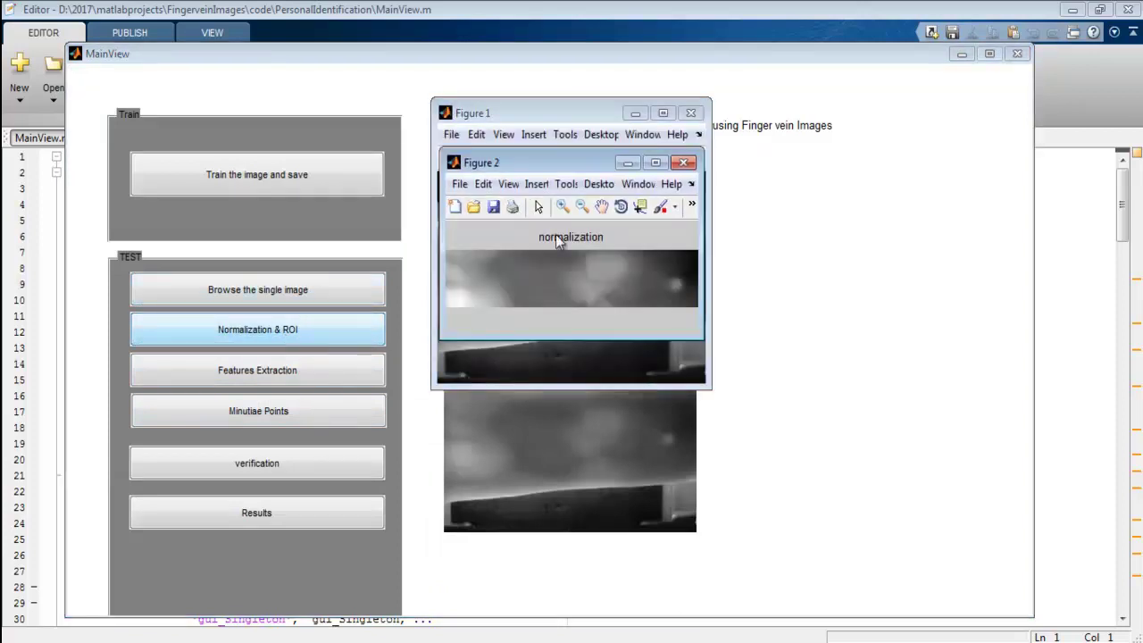
left_click_drag(568, 168, 826, 197)
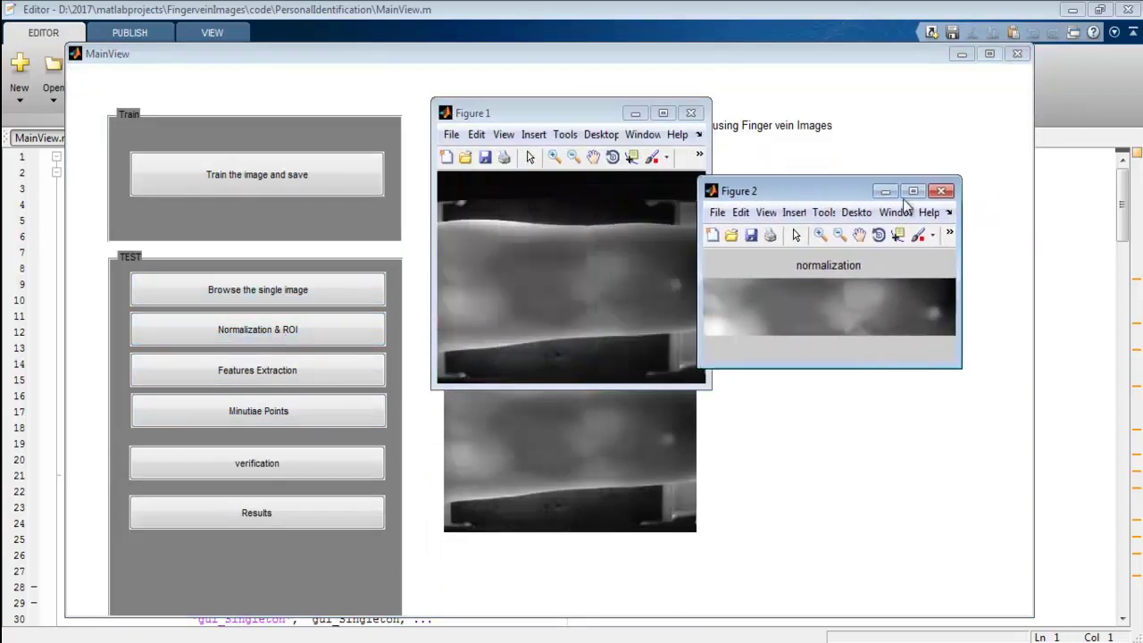
left_click(938, 191)
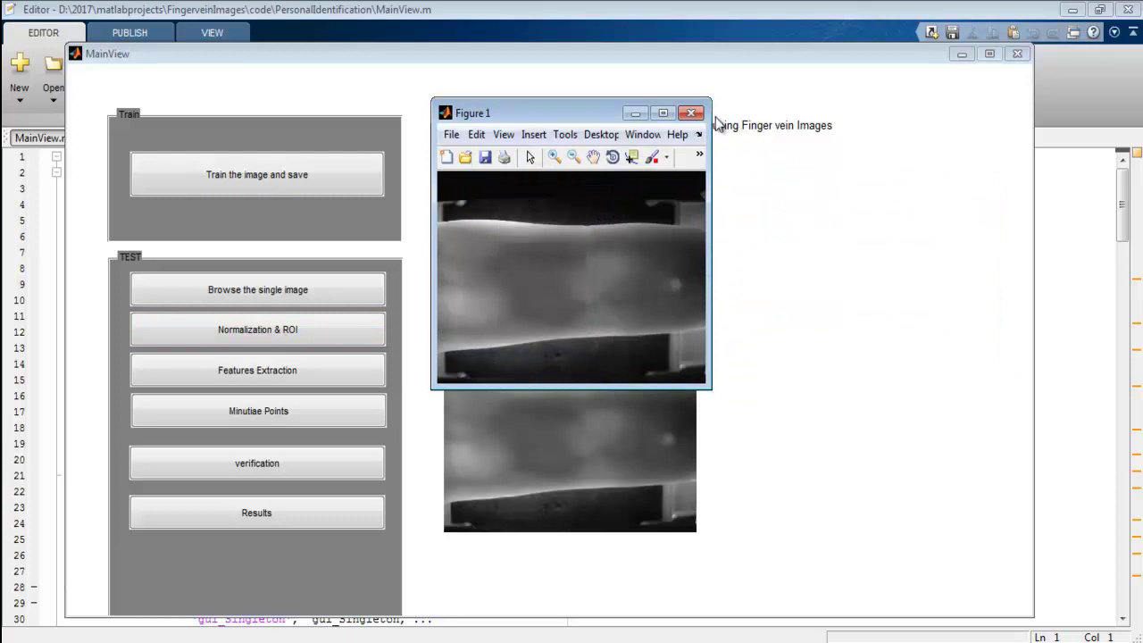
left_click(691, 114)
left_click(194, 370)
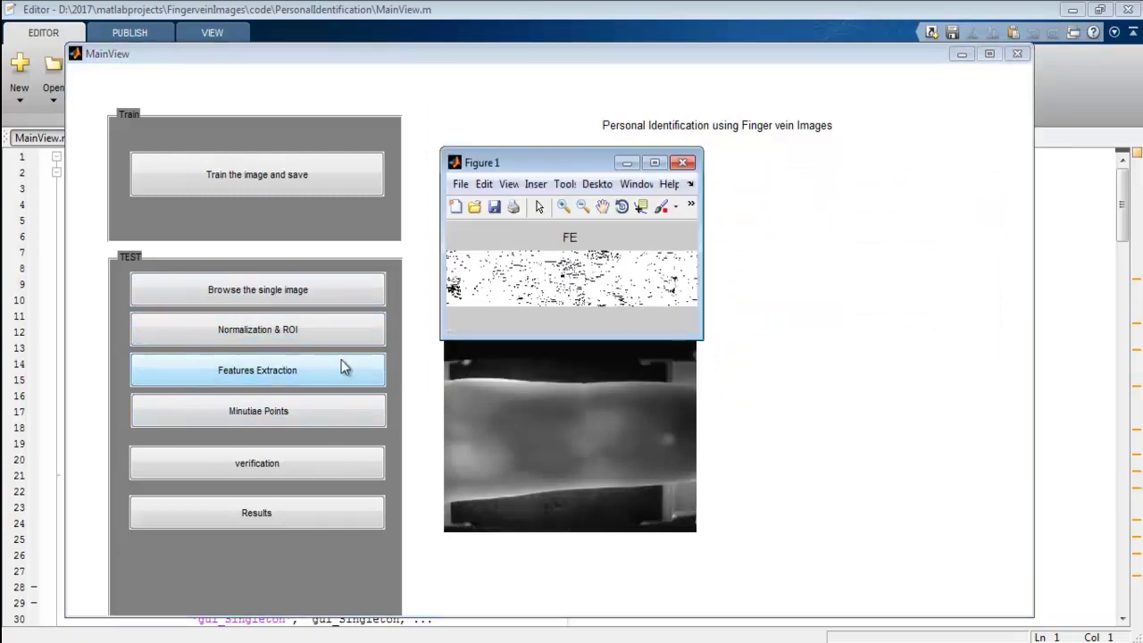
left_click(686, 163)
Open the Minutiae Points extraction window and load the FE image from the PersonalIdentification folder
left_click(245, 416)
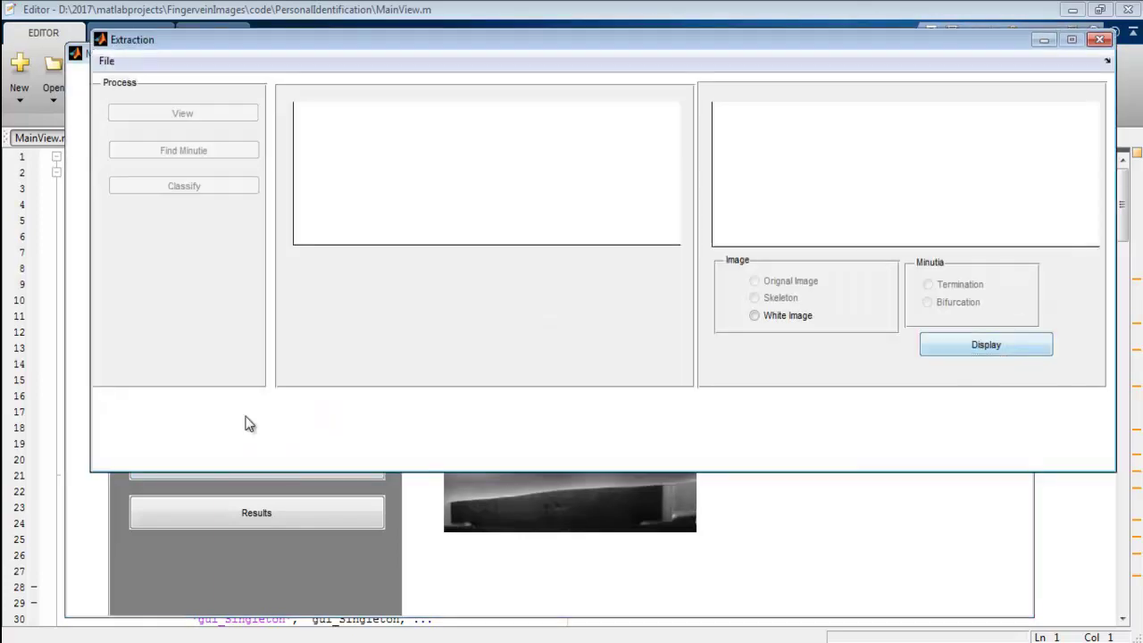
left_click(106, 61)
left_click(118, 83)
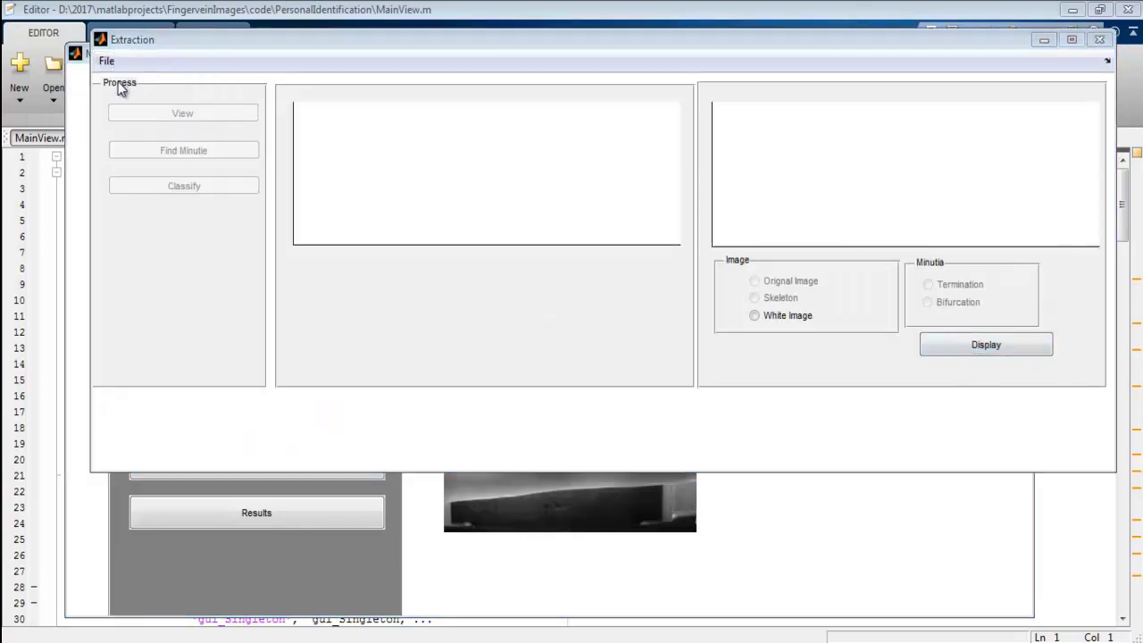
left_click(501, 175)
left_click(509, 473)
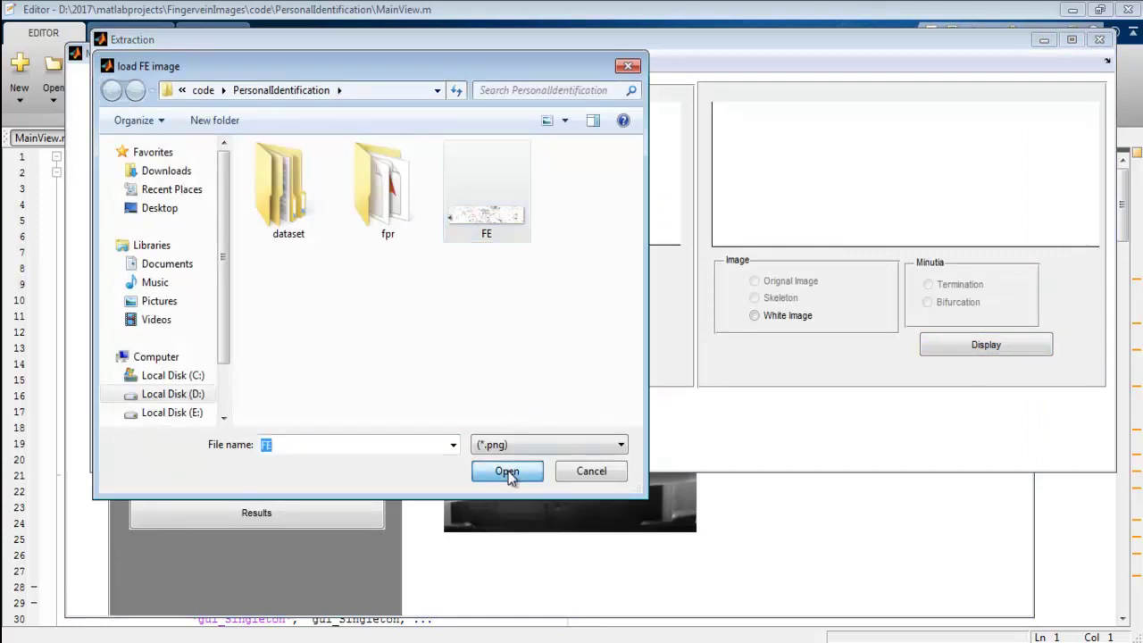
View the loaded FE image, find its minutiae and classify them
left_click(204, 116)
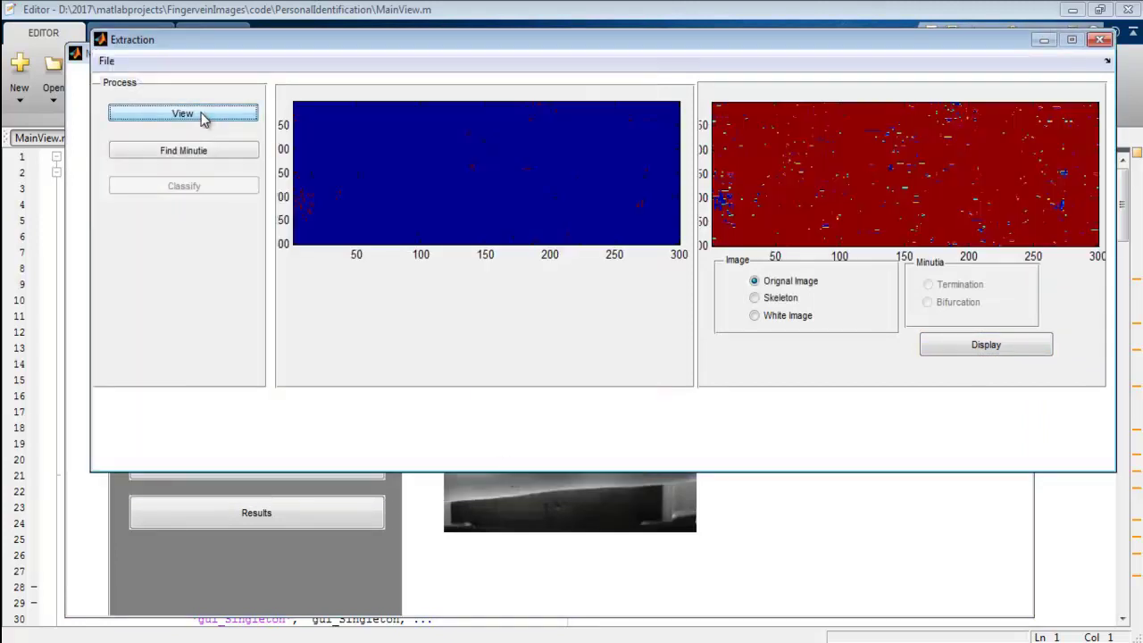
left_click(189, 152)
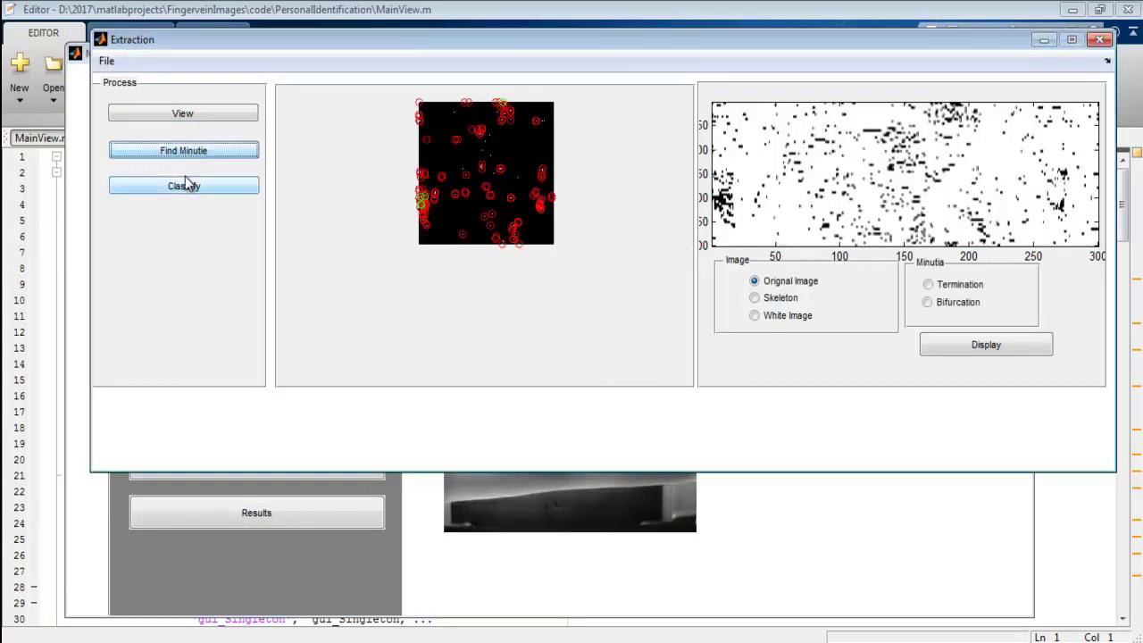
left_click(187, 182)
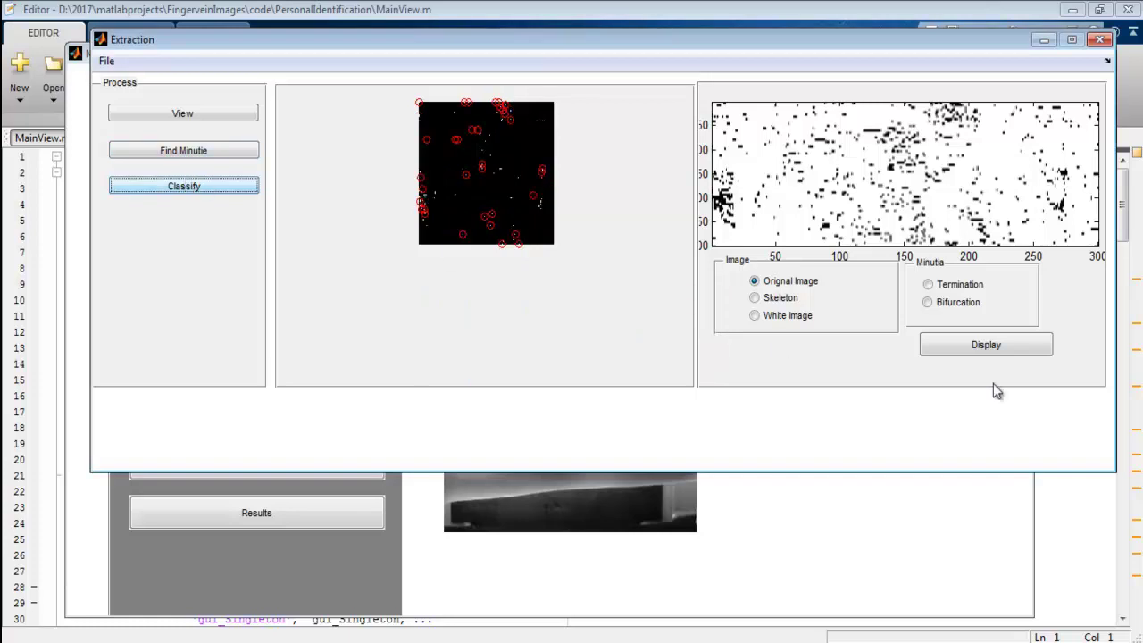
Display the termination and bifurcation minutiae over the skeleton, ending with them over the original image
left_click(942, 285)
left_click(963, 345)
left_click(944, 304)
left_click(965, 350)
left_click(780, 302)
left_click(970, 345)
left_click(768, 304)
left_click(939, 350)
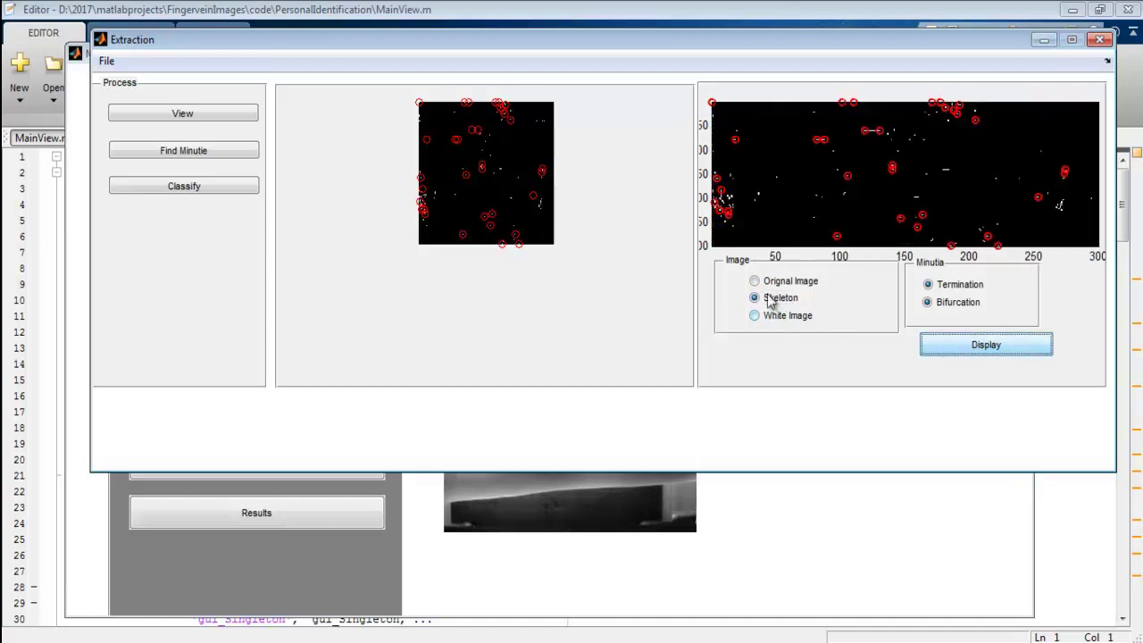
left_click(766, 282)
left_click(972, 349)
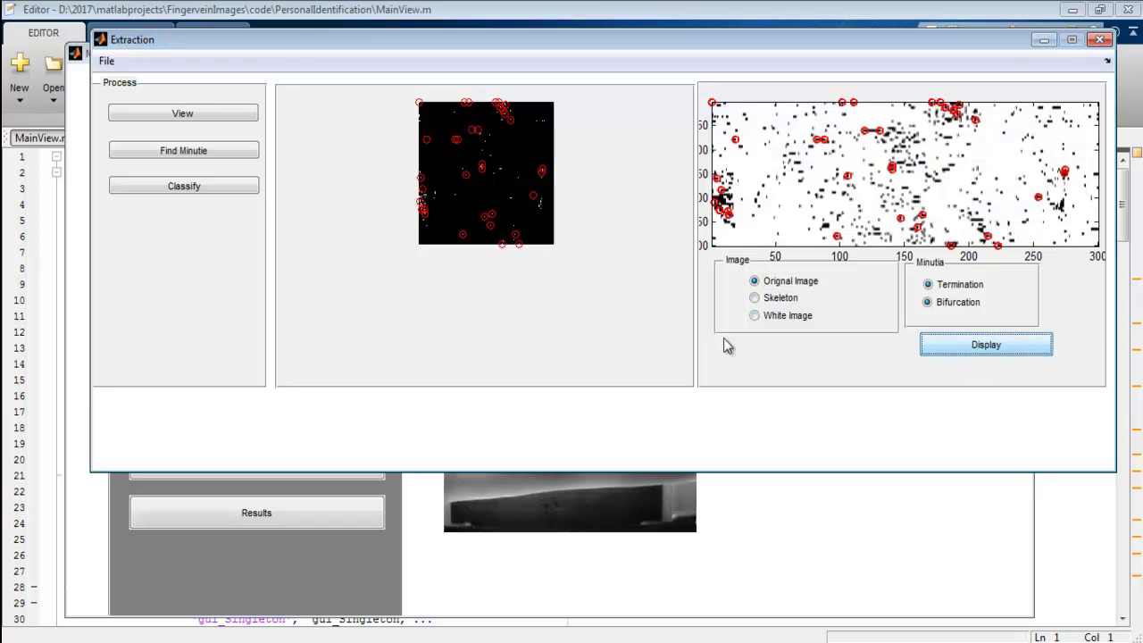
Return to the MainView window, run the verification and dismiss its result dialog
key("alt+Tab")
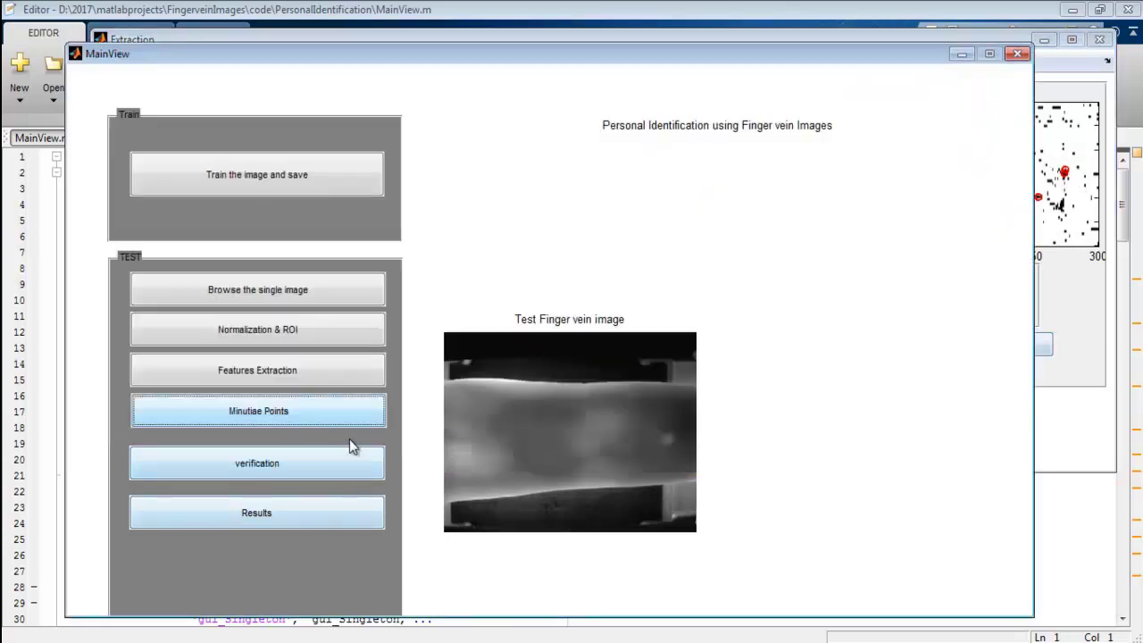
left_click(220, 456)
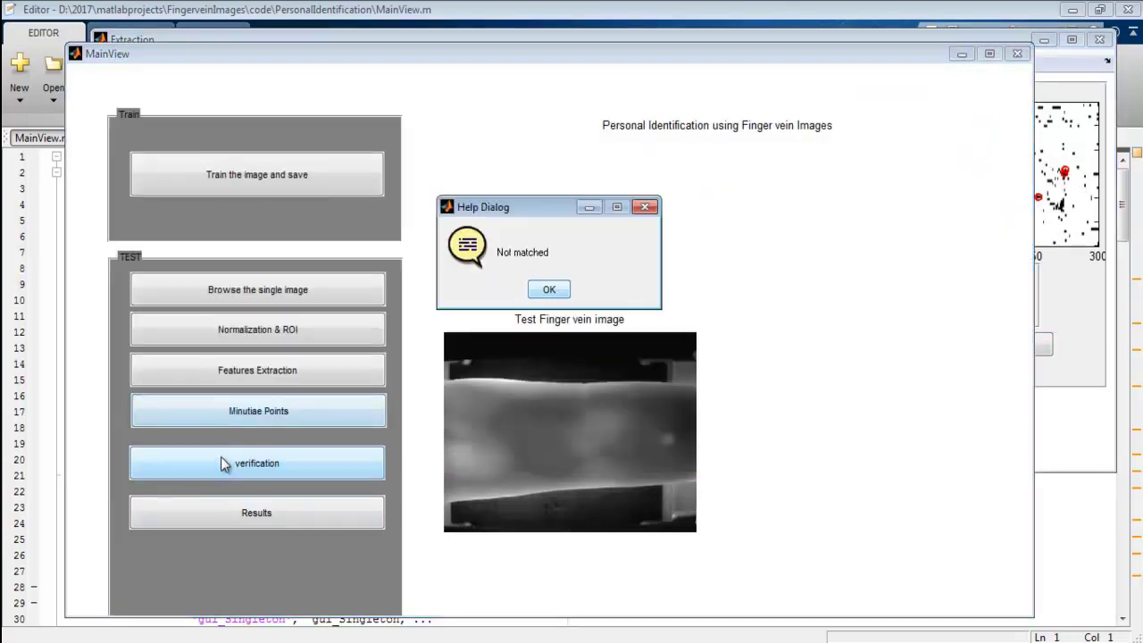
left_click(547, 294)
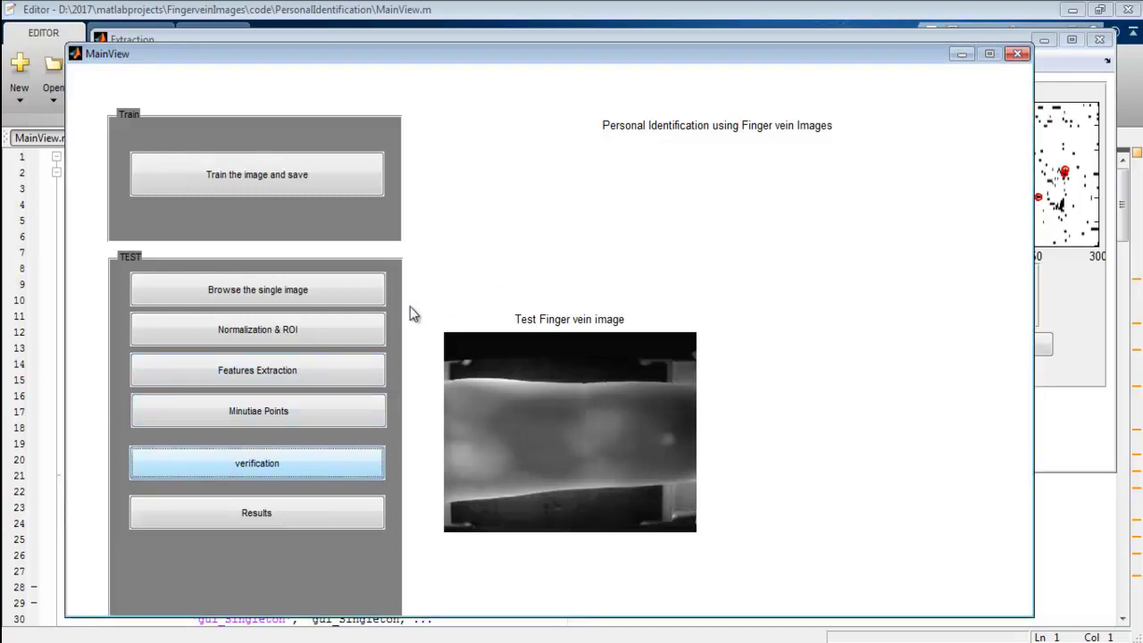
Browse for the test image again and load index_1 from dataset folder 001, left
left_click(313, 300)
double_click(262, 200)
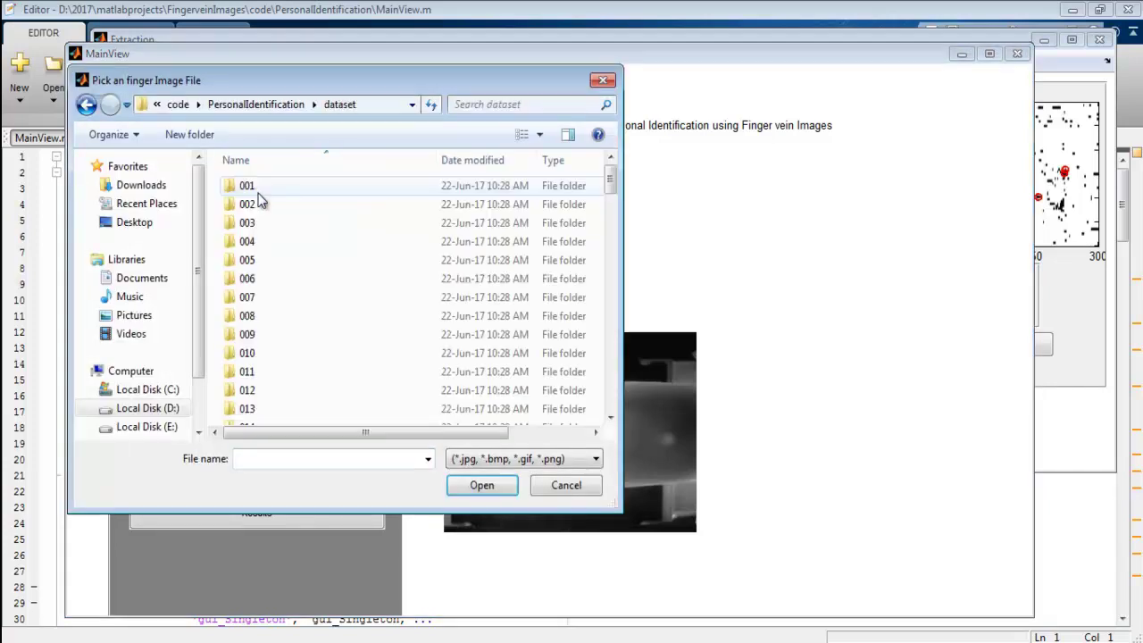
double_click(257, 186)
double_click(256, 185)
left_click(257, 181)
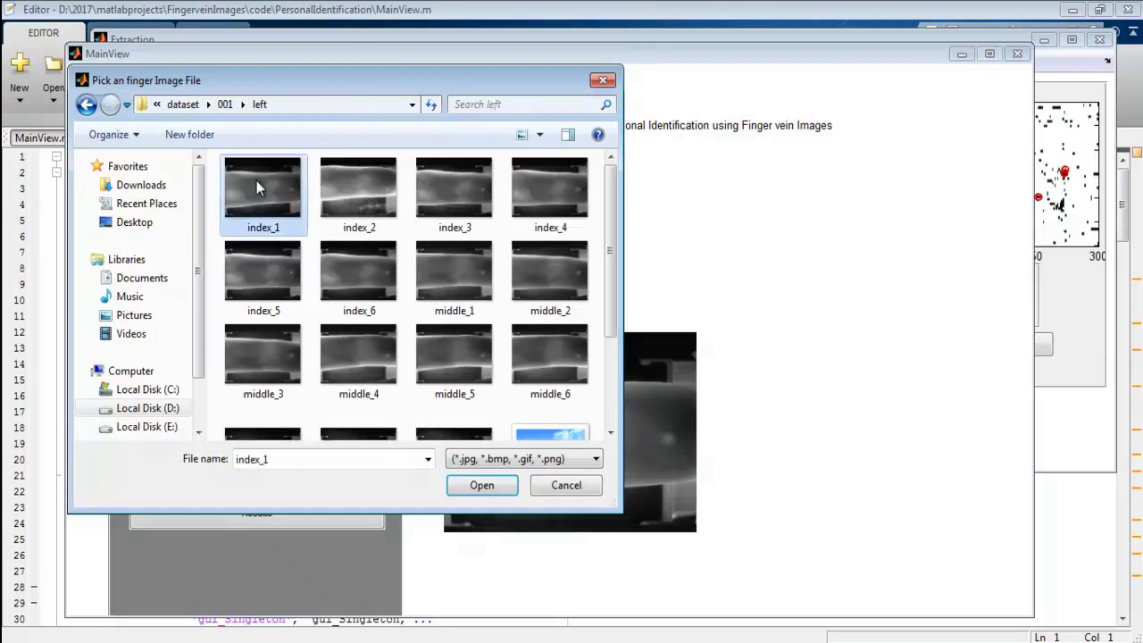
left_click(482, 485)
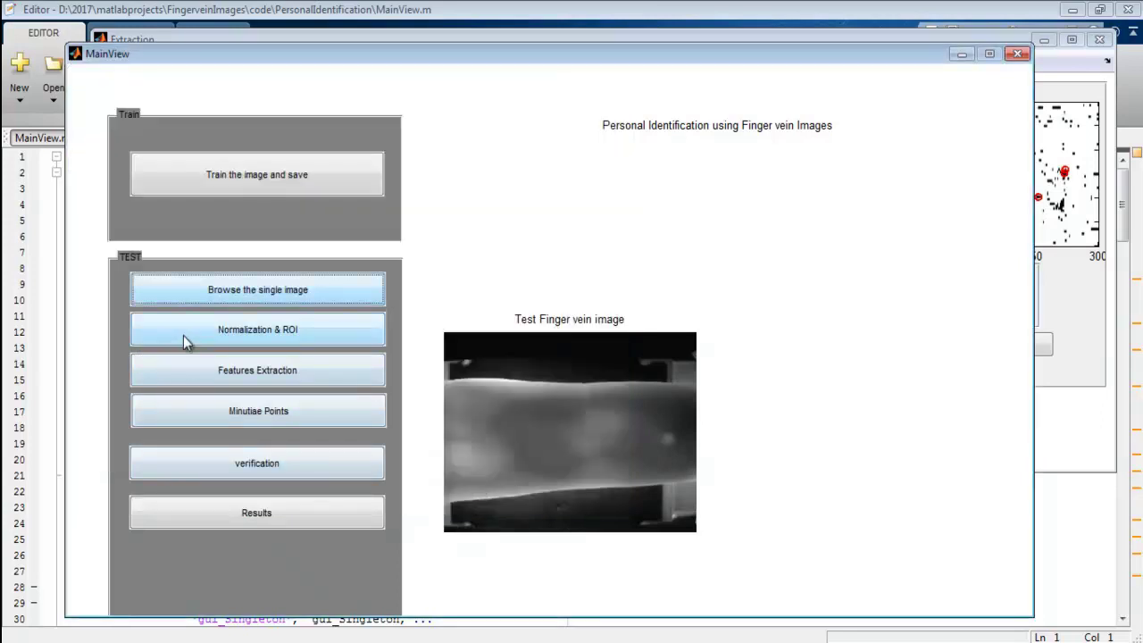
Repeat Normalization & ROI and Features Extraction on the reloaded image, closing the resulting figures
left_click(240, 334)
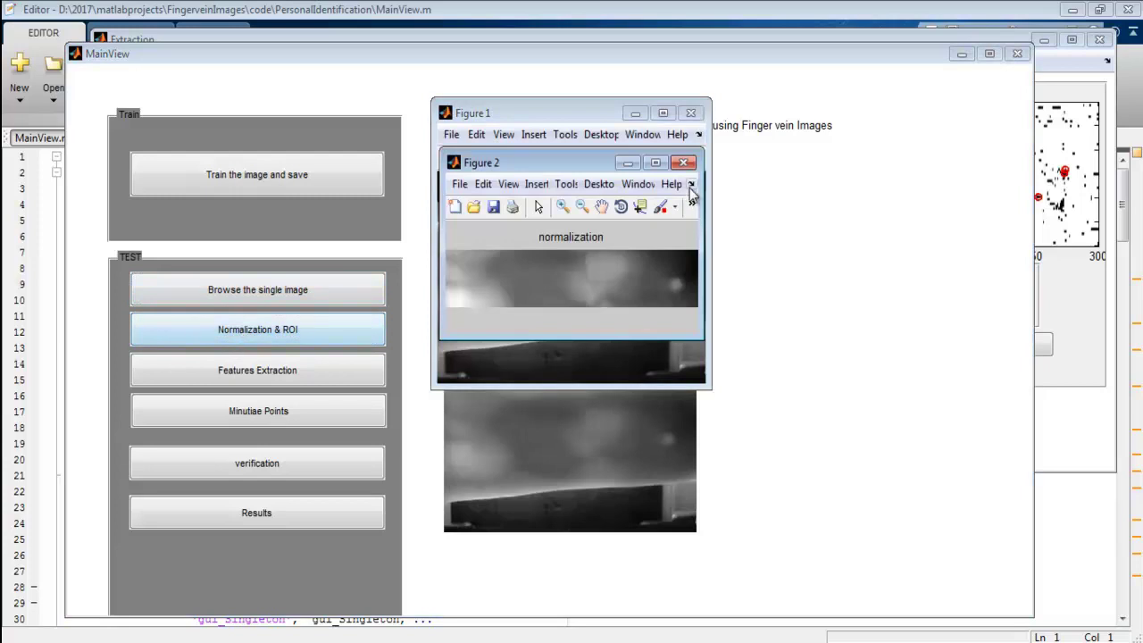
left_click_drag(512, 163, 700, 215)
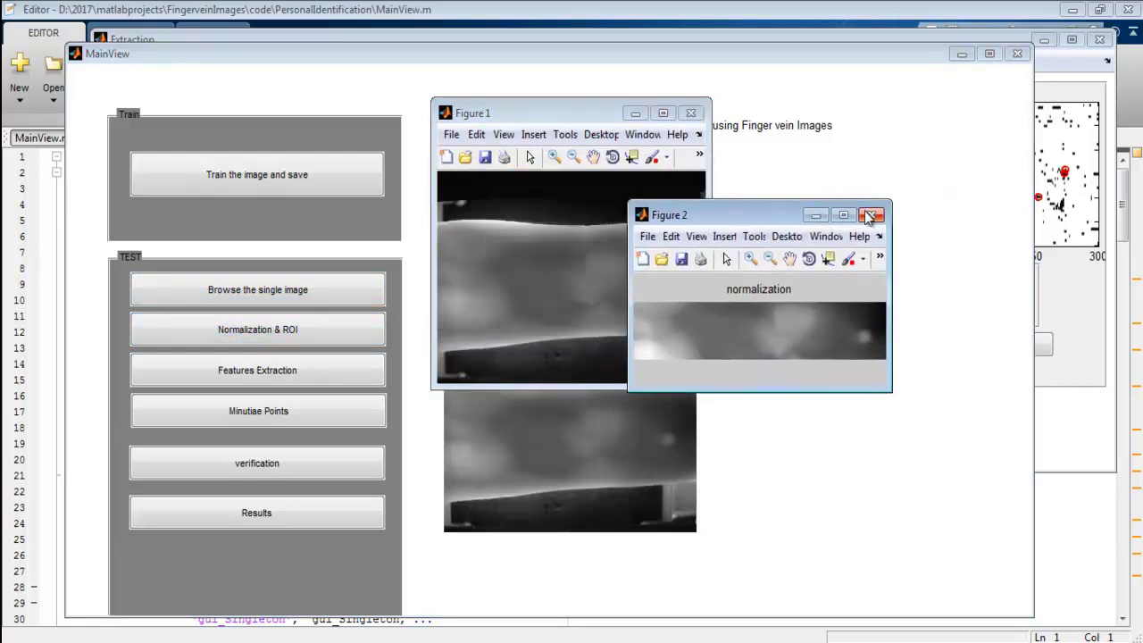
left_click(871, 216)
left_click(691, 114)
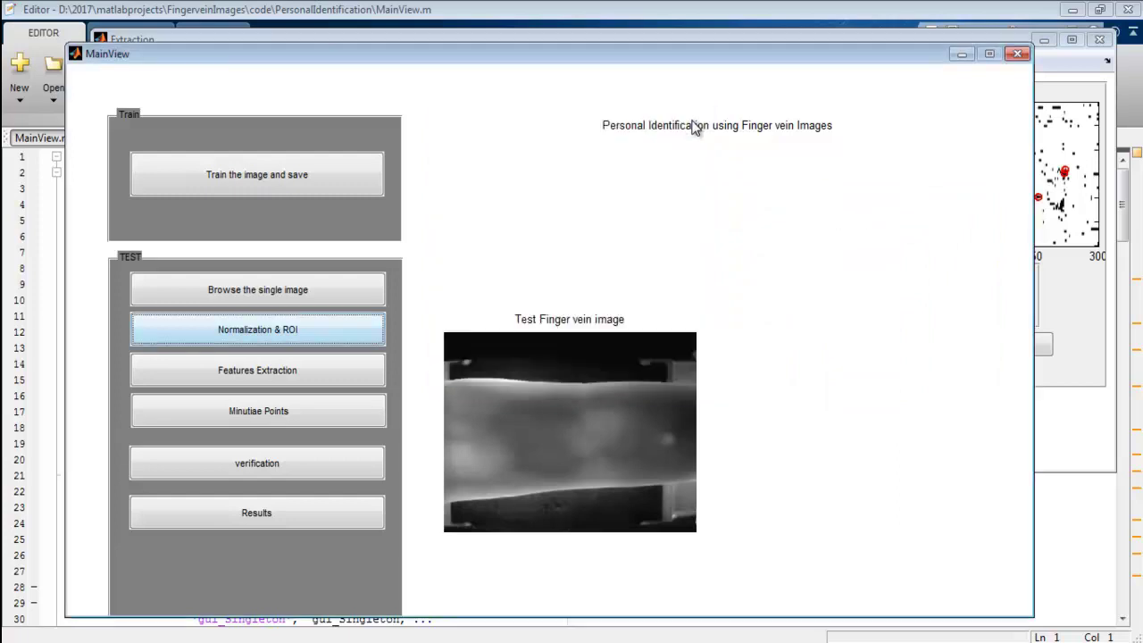
left_click(277, 376)
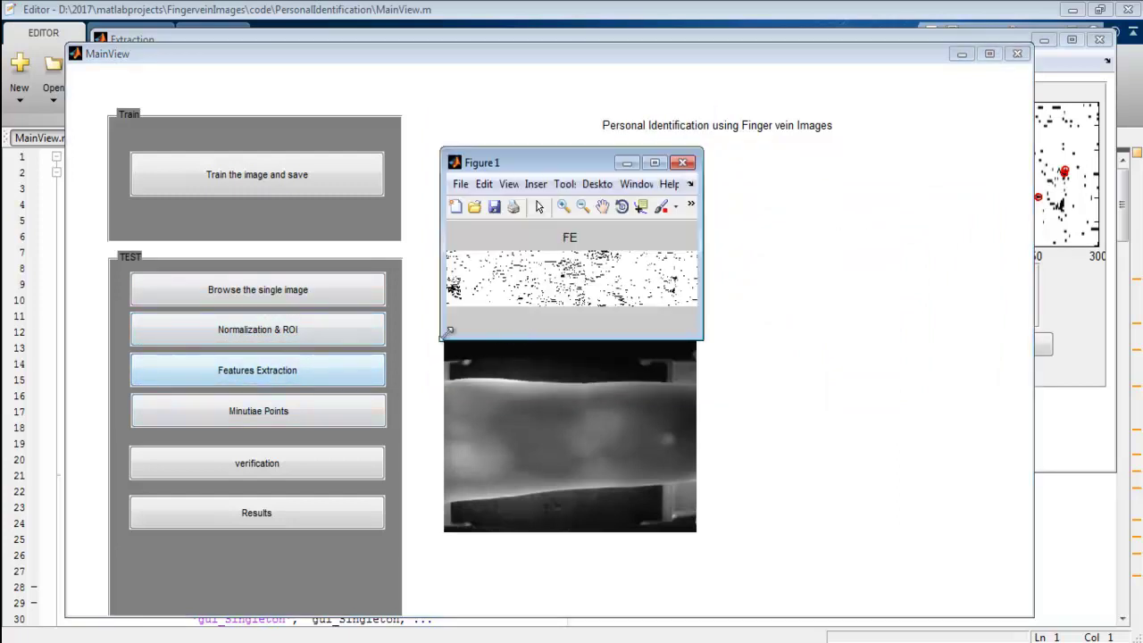
left_click(683, 162)
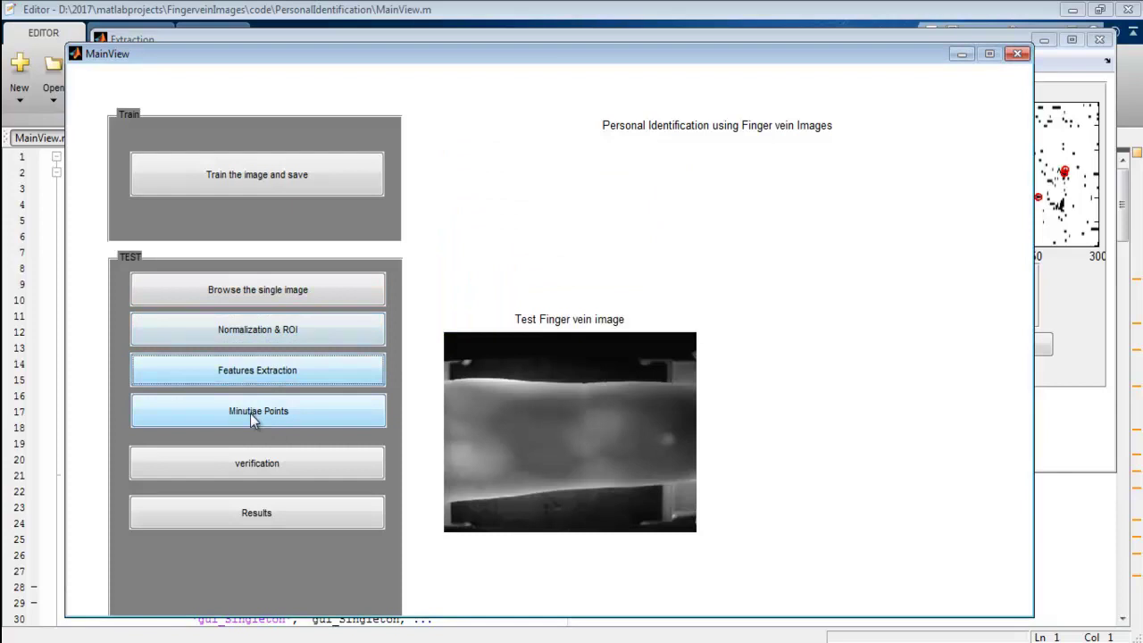
Reopen the Minutiae Points extraction window and load the newly generated FE image
left_click(251, 420)
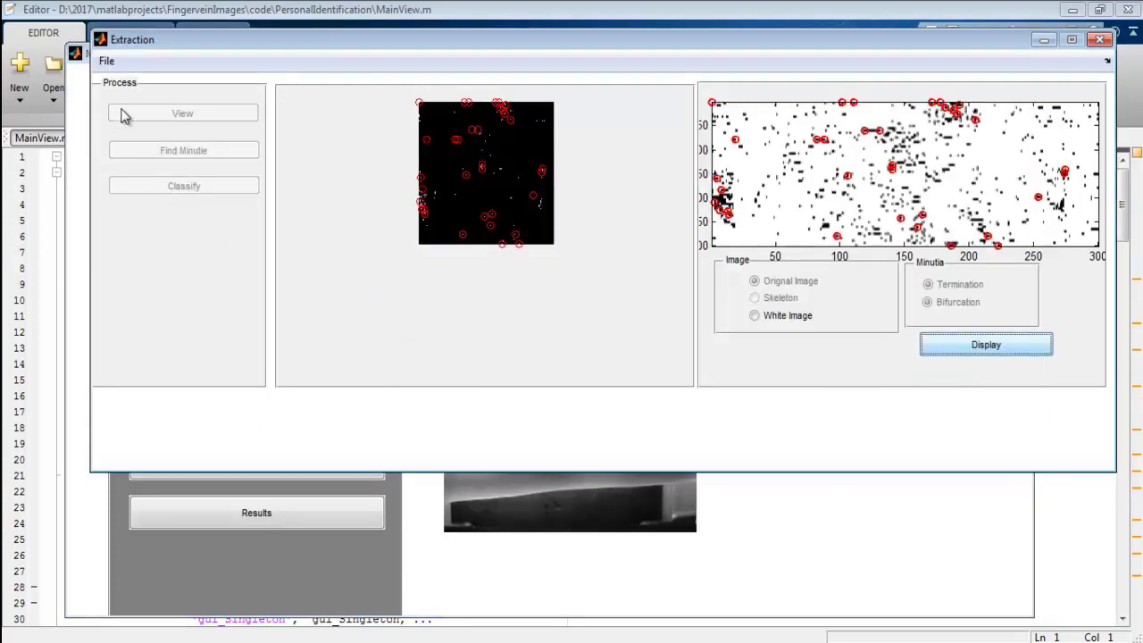
left_click(107, 61)
left_click(116, 88)
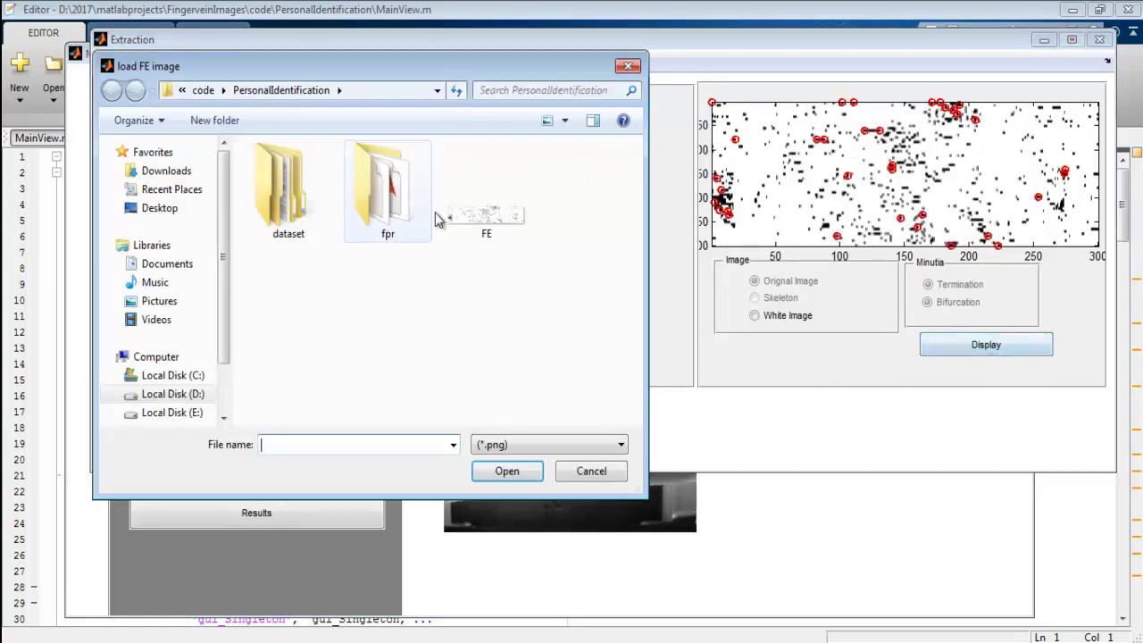
left_click(500, 234)
left_click(507, 471)
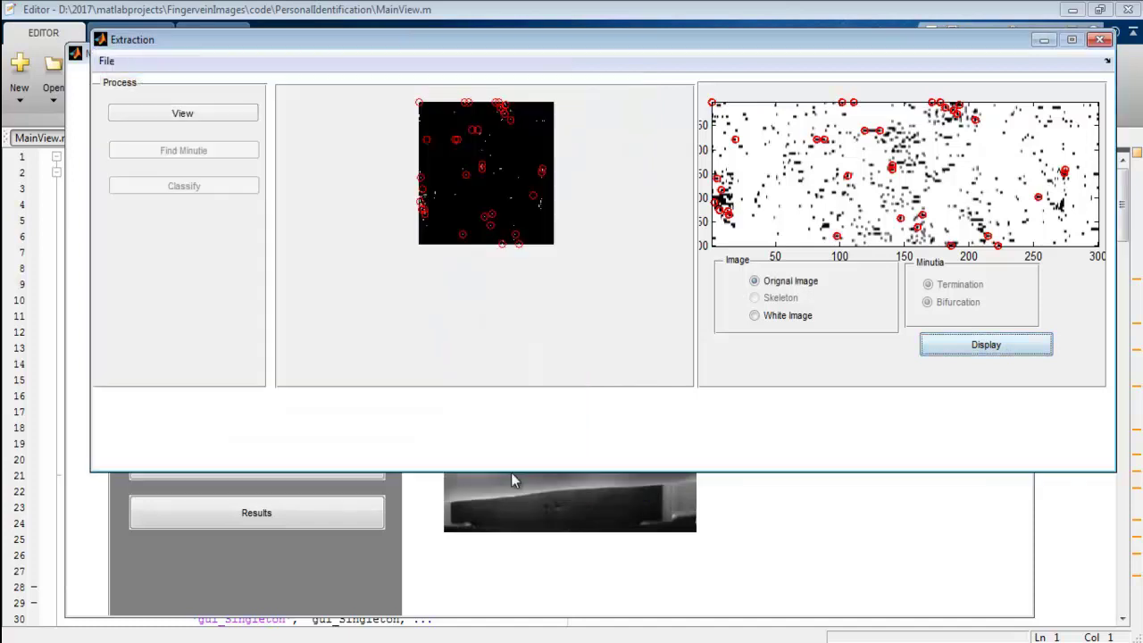
View the FE image, find its minutiae and display both terminations and bifurcations over the original image
left_click(214, 125)
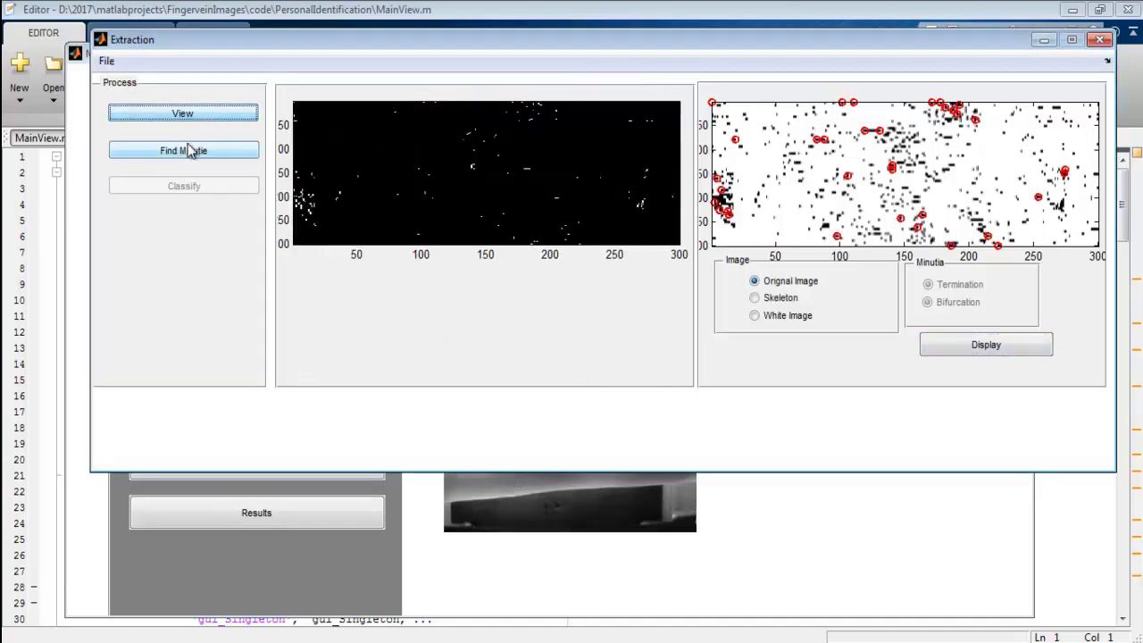
left_click(192, 149)
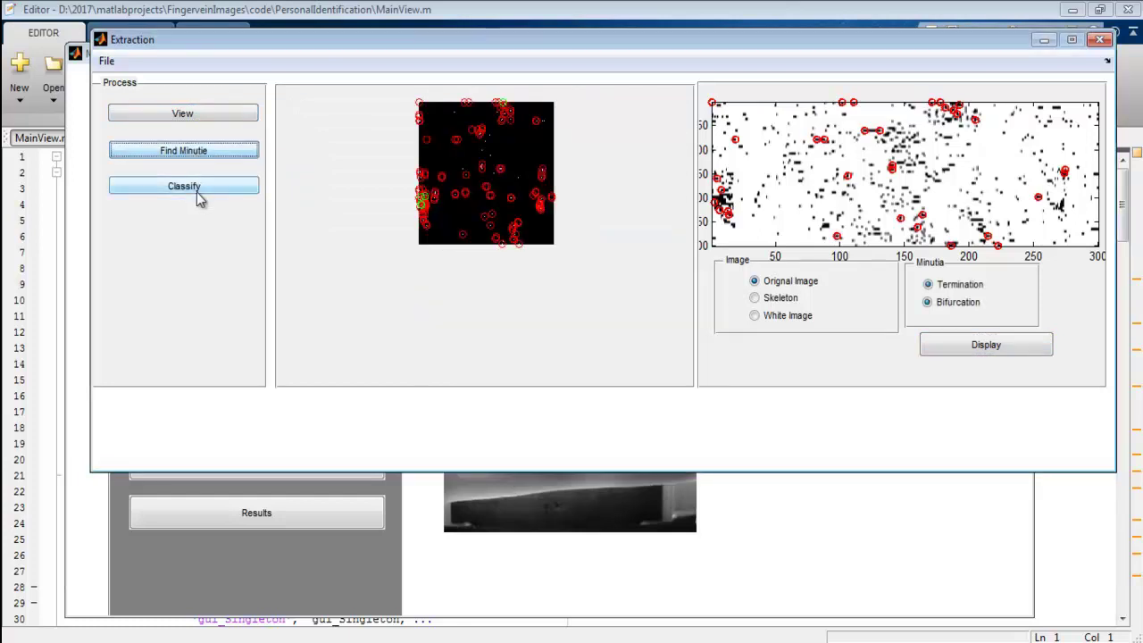
left_click(949, 303)
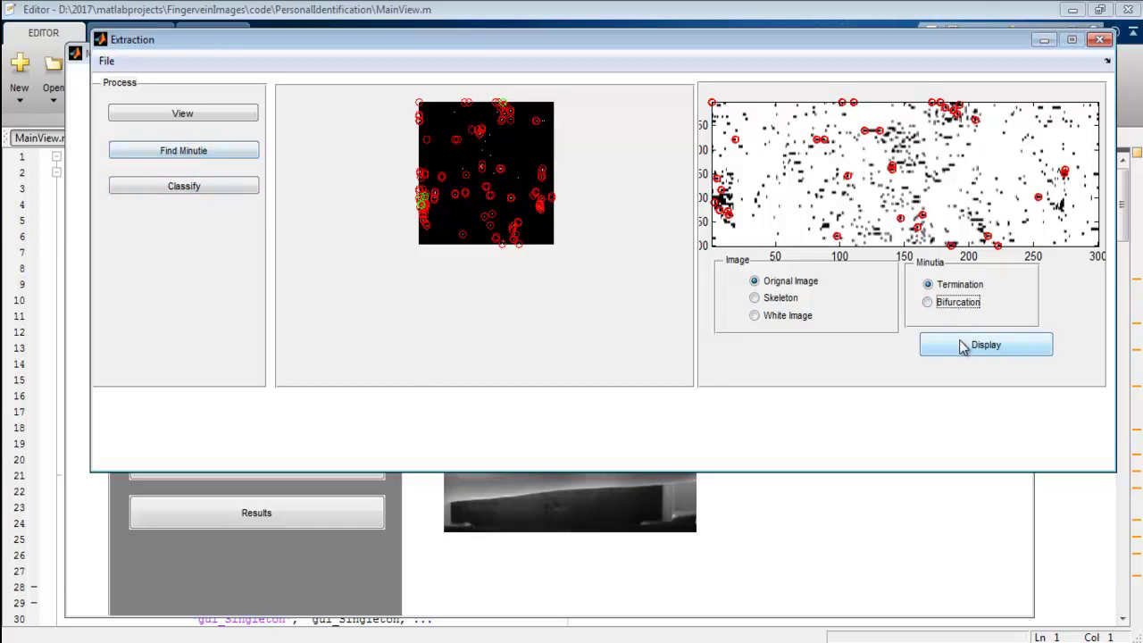
left_click(965, 344)
left_click(935, 308)
left_click(959, 346)
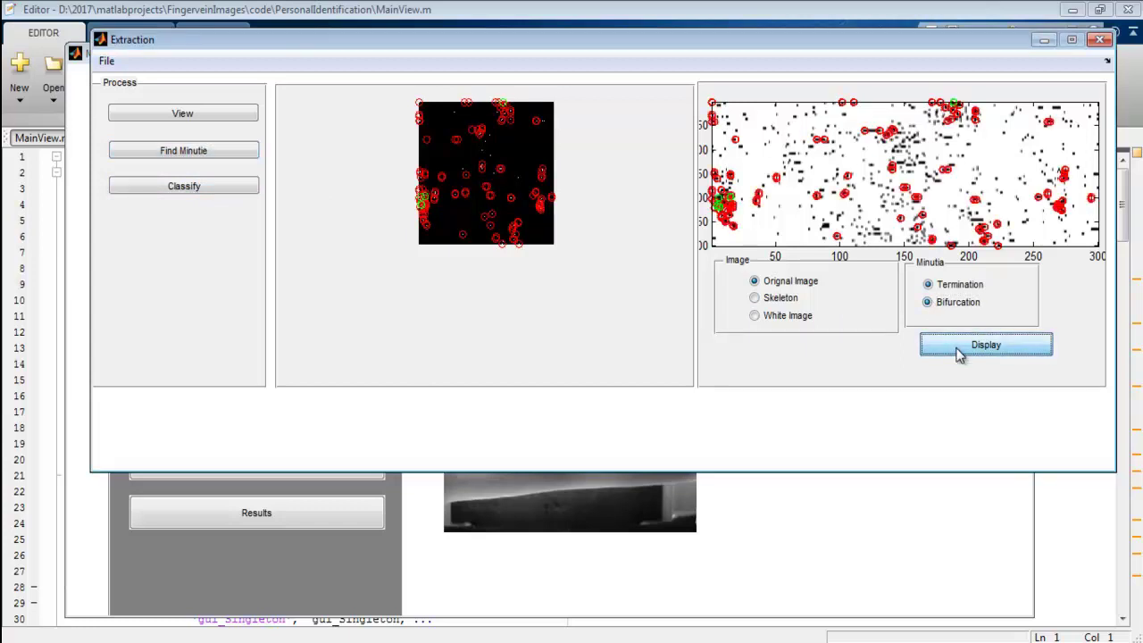
Display the minutiae over the skeleton and the white image, with the original image finally selected as well
left_click(755, 300)
left_click(938, 346)
left_click(786, 318)
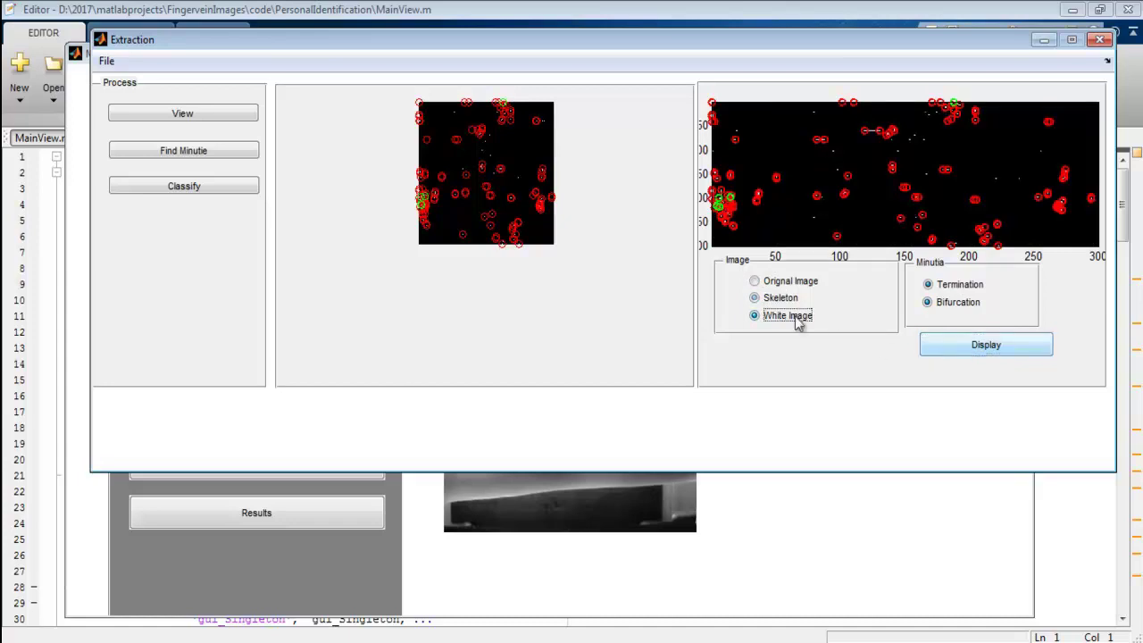
left_click(975, 348)
left_click(790, 285)
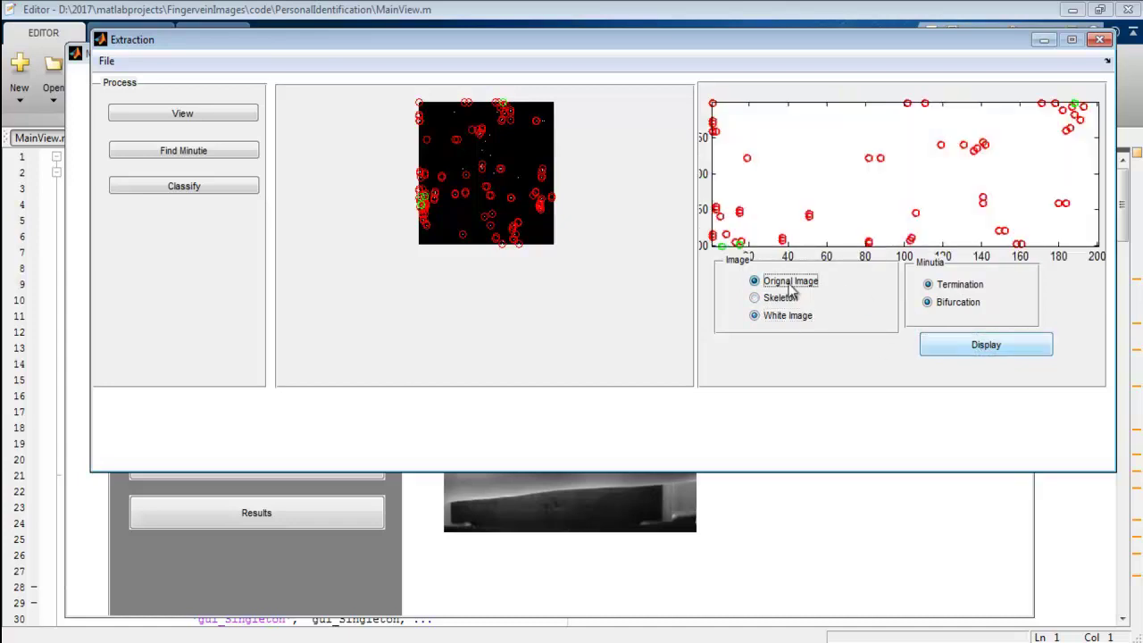
left_click(1002, 350)
Classify the extracted minutiae and display the classified terminations and bifurcations over the skeleton image
left_click(165, 188)
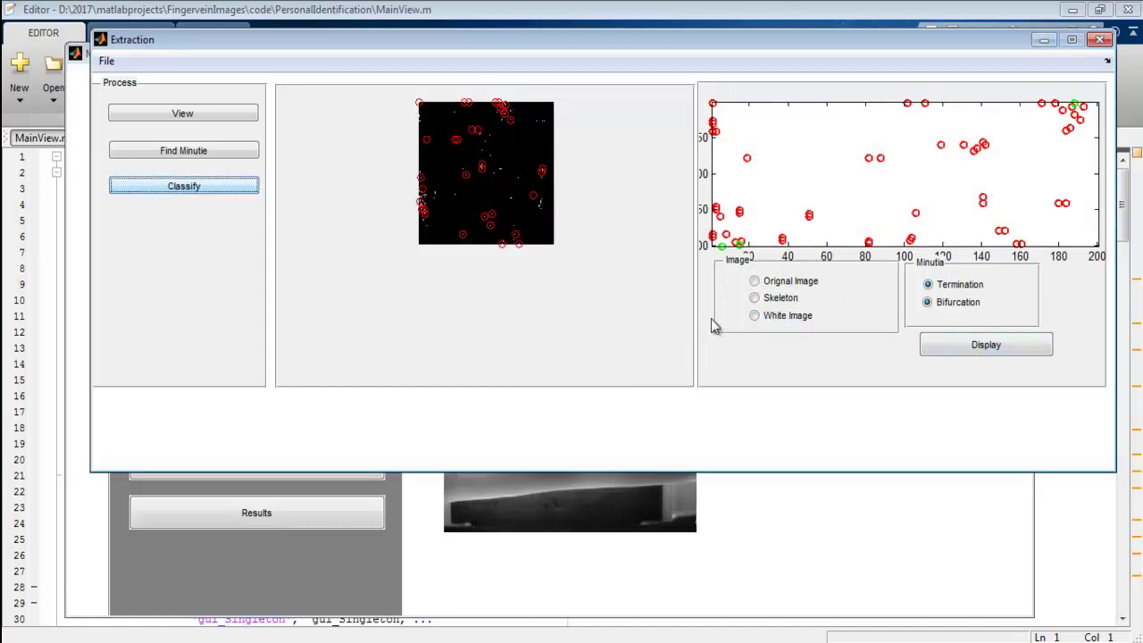
left_click(759, 301)
left_click(977, 354)
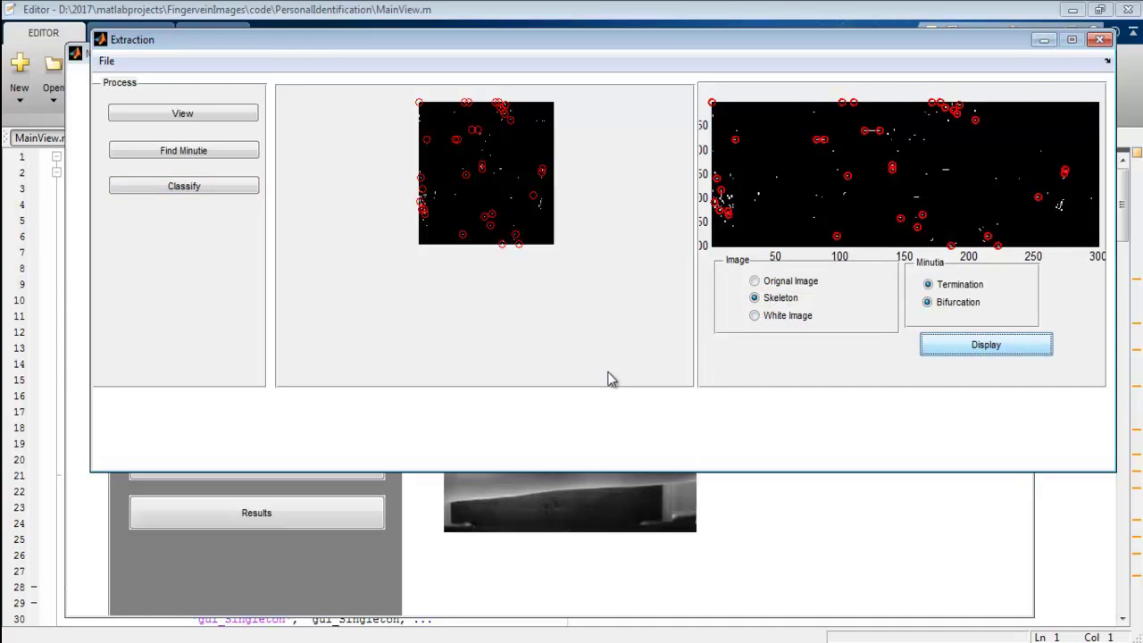
Return to the MainView window, run verification on the test image and dismiss the result dialog
left_click(574, 518)
left_click(266, 473)
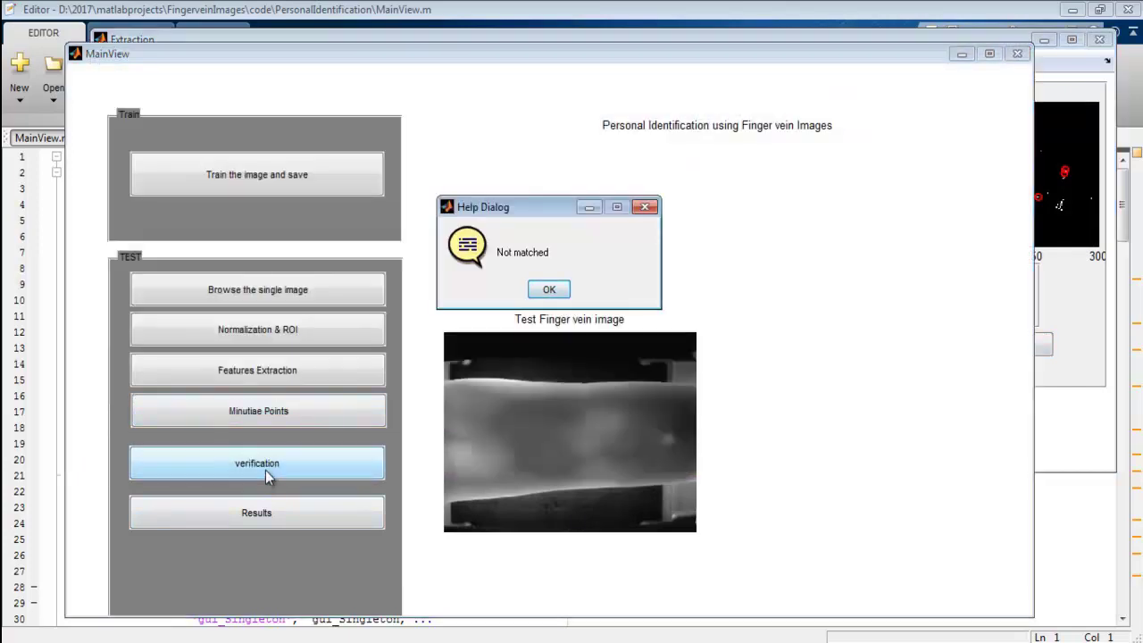
left_click(547, 289)
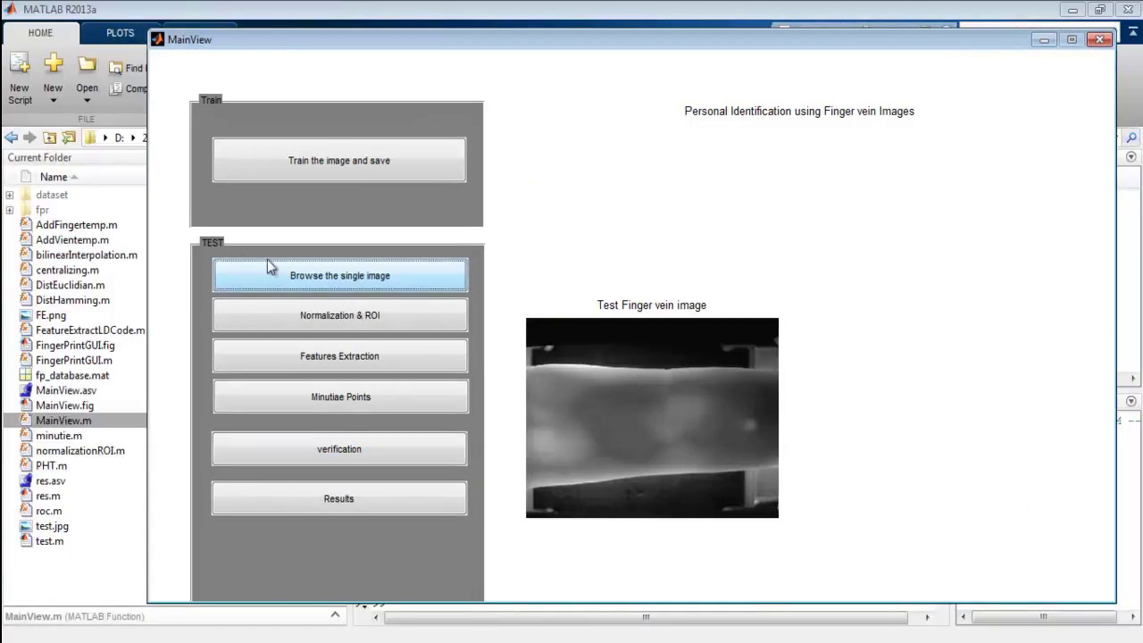
Browse for a different test image and load index_1 from dataset folder 002, left
left_click(301, 274)
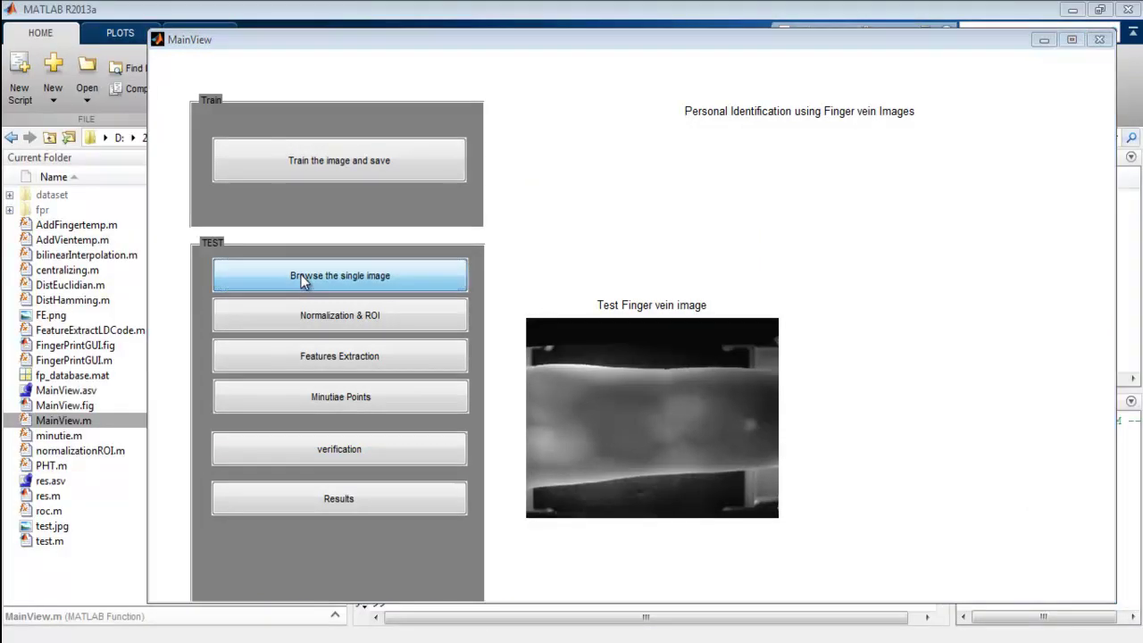
double_click(347, 217)
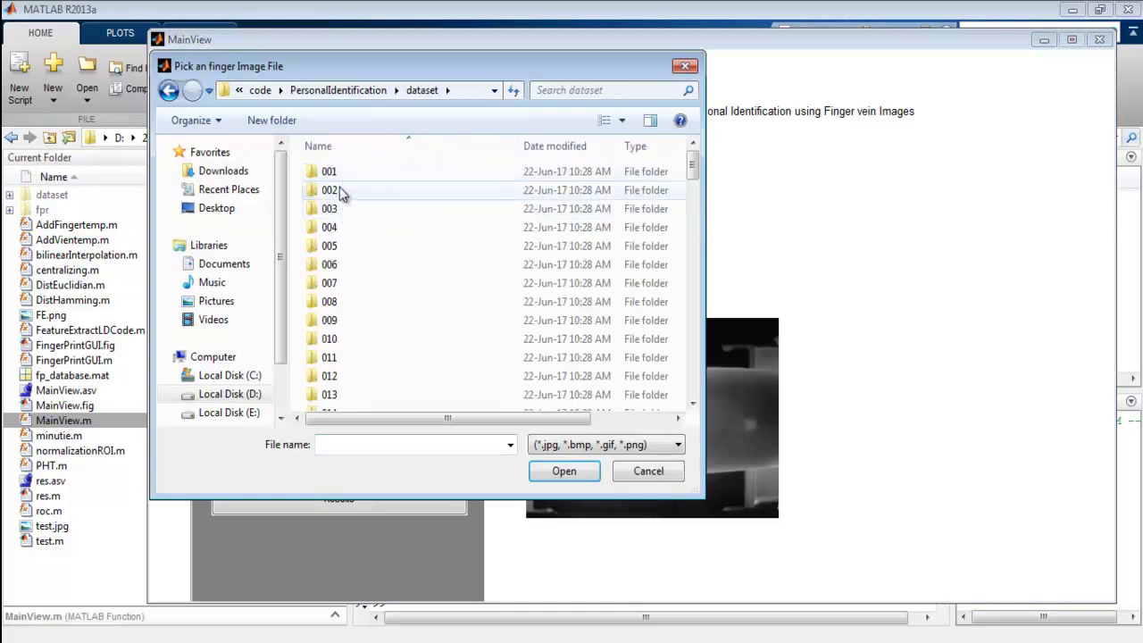
double_click(340, 190)
double_click(340, 172)
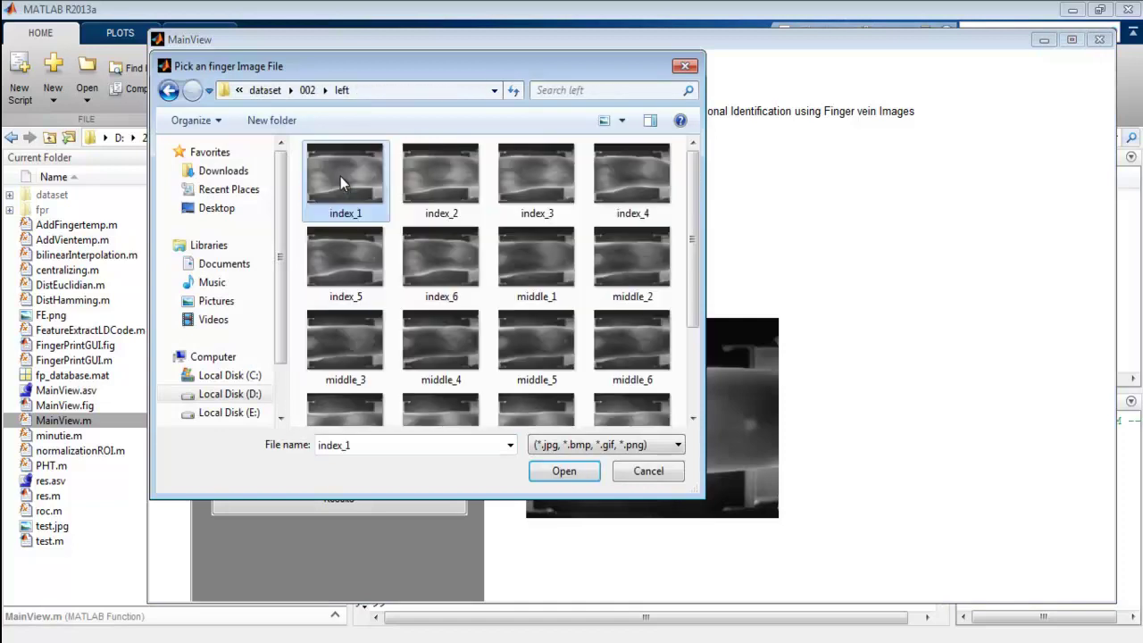
double_click(340, 176)
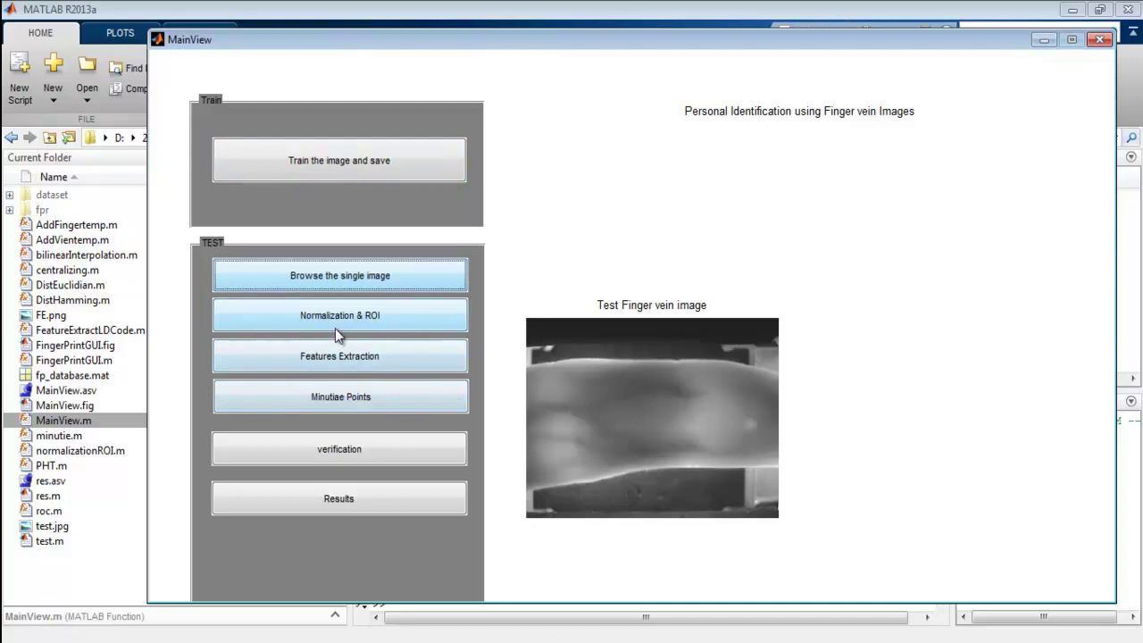
Run Normalization & ROI and Features Extraction on the folder 002 test image, closing the resulting figures
left_click(335, 327)
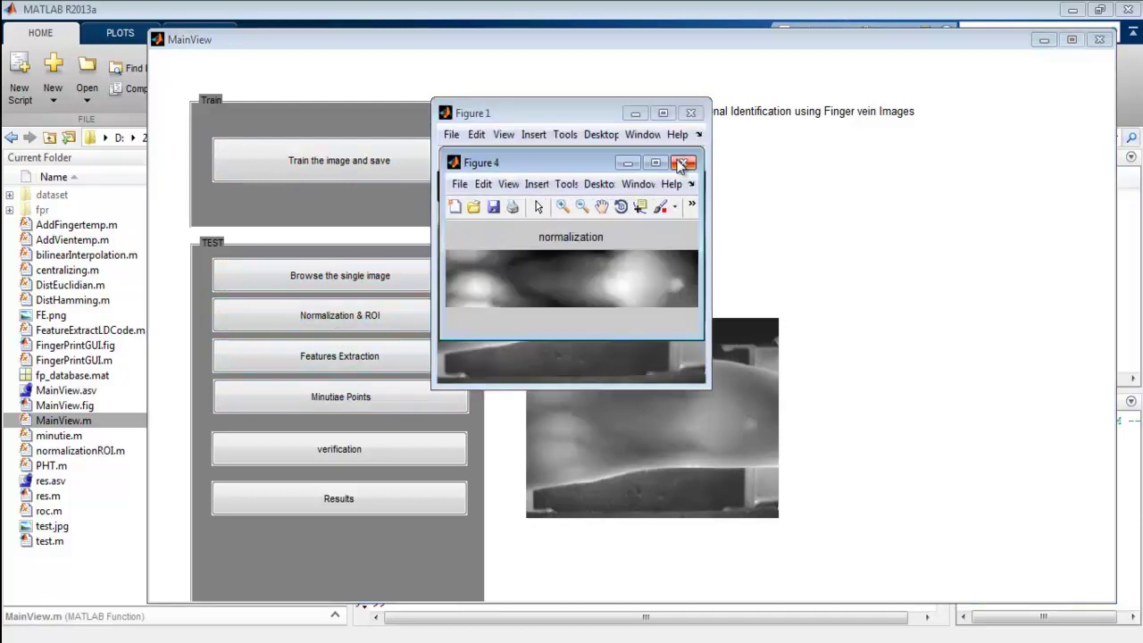
left_click(685, 162)
left_click(690, 113)
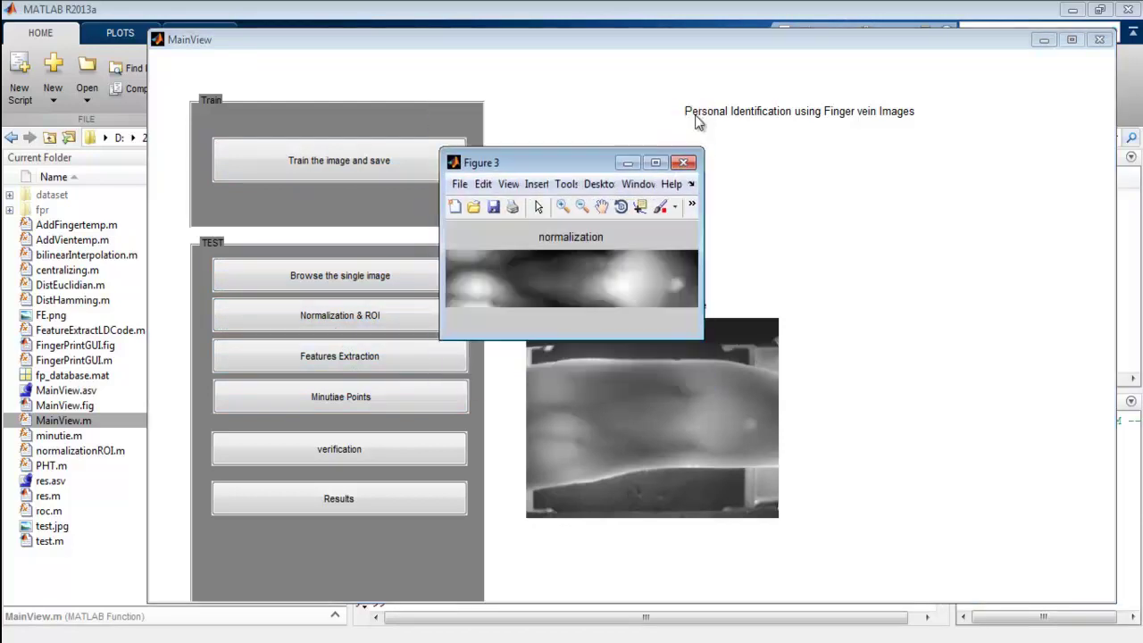
left_click(683, 163)
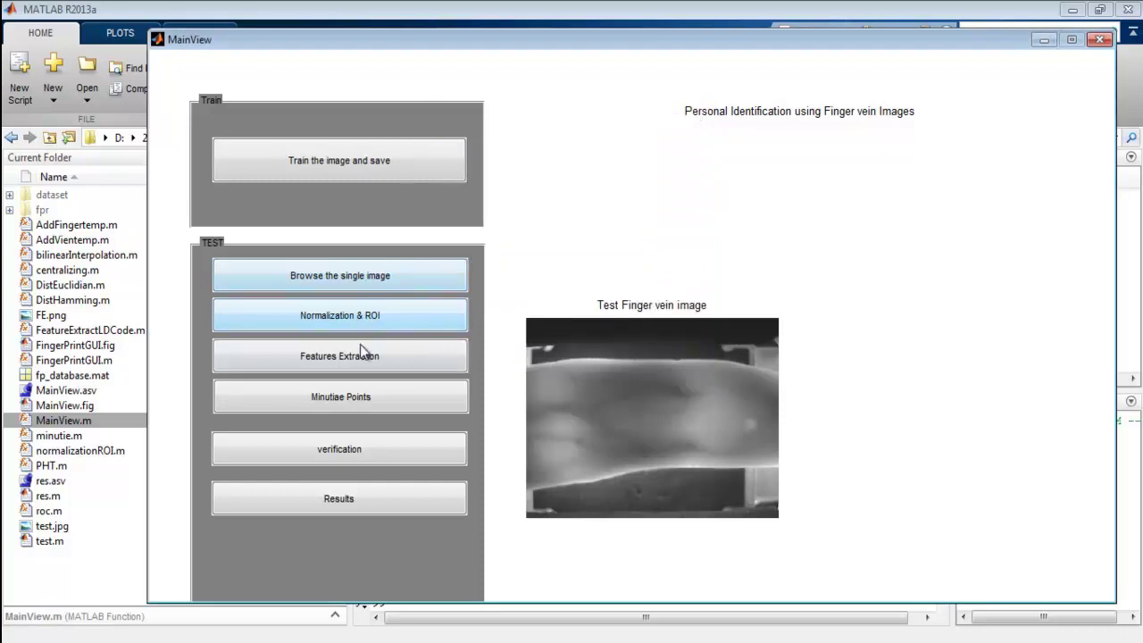
left_click(356, 367)
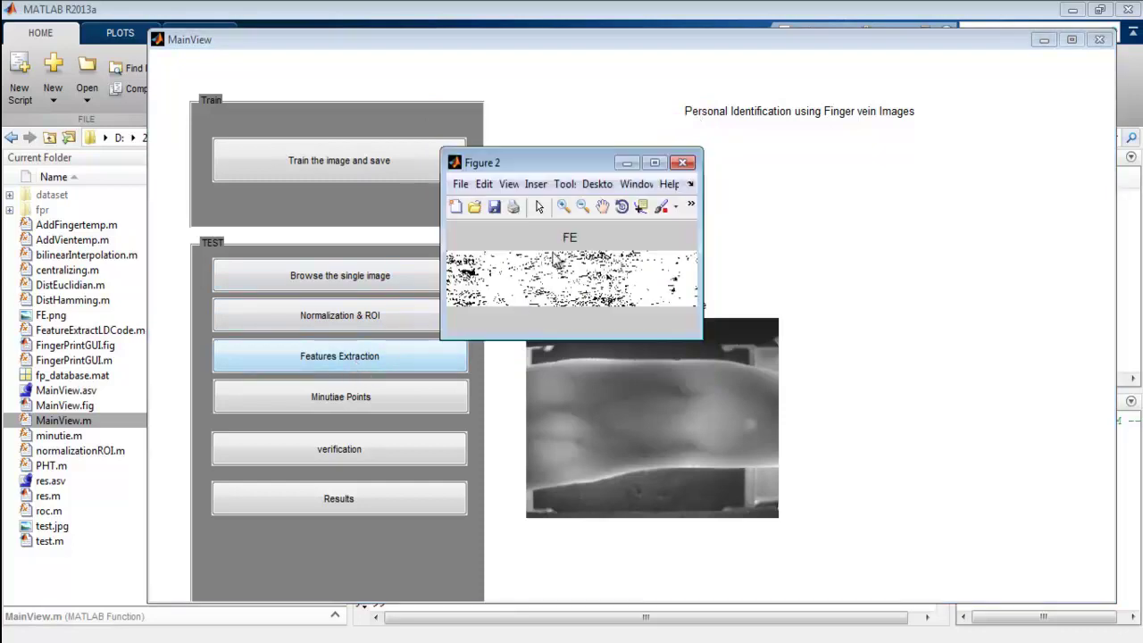
left_click(683, 162)
Open the Minutiae Points extraction window and load the FE image generated from the folder 002 test image
left_click(364, 399)
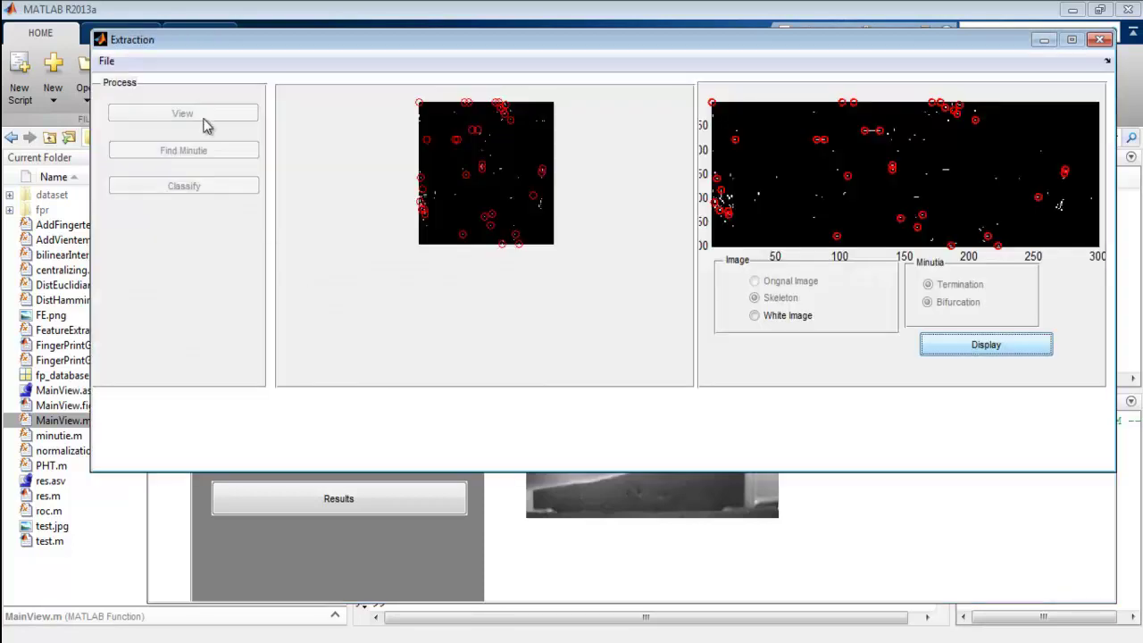
left_click(107, 61)
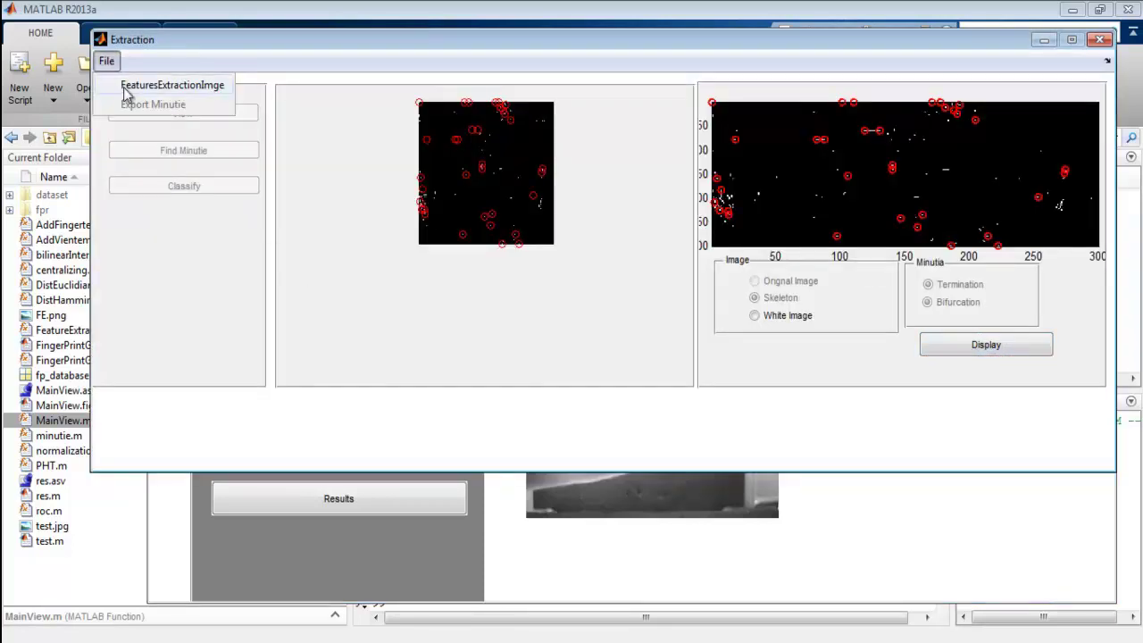
left_click(129, 86)
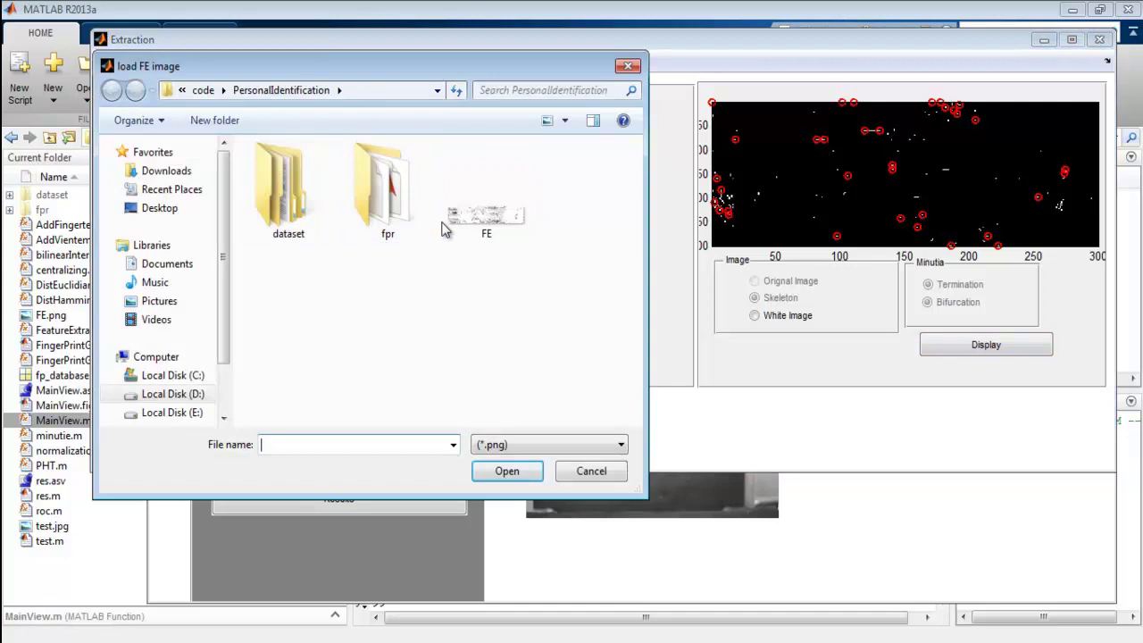
double_click(460, 224)
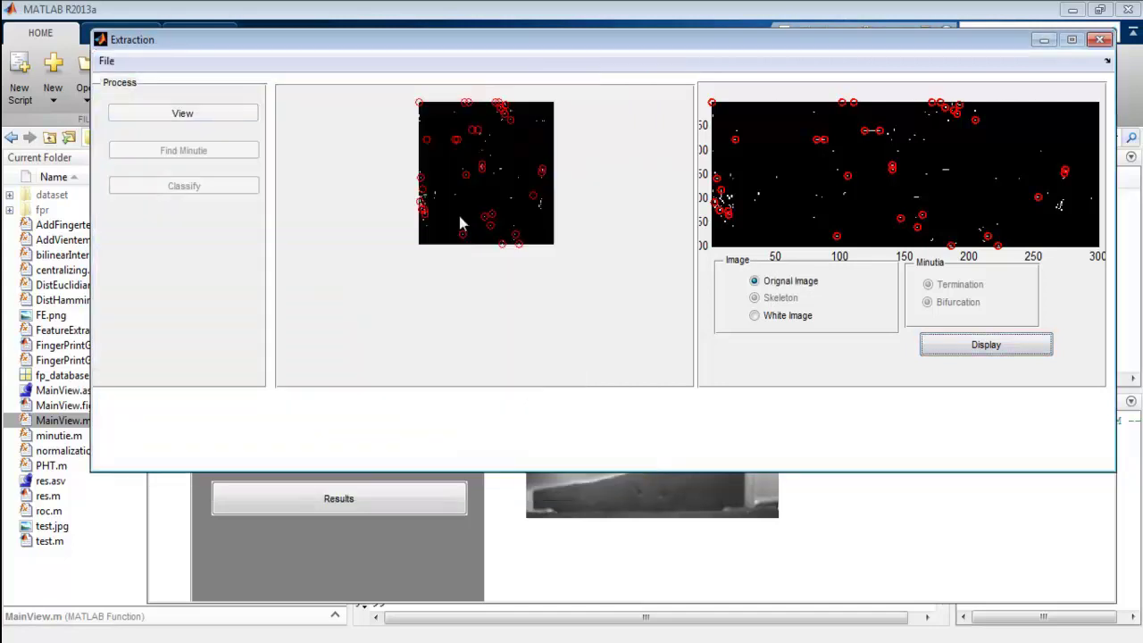
View the loaded FE image, then find and classify its minutiae, displaying them over the original image before and after classification
left_click(191, 123)
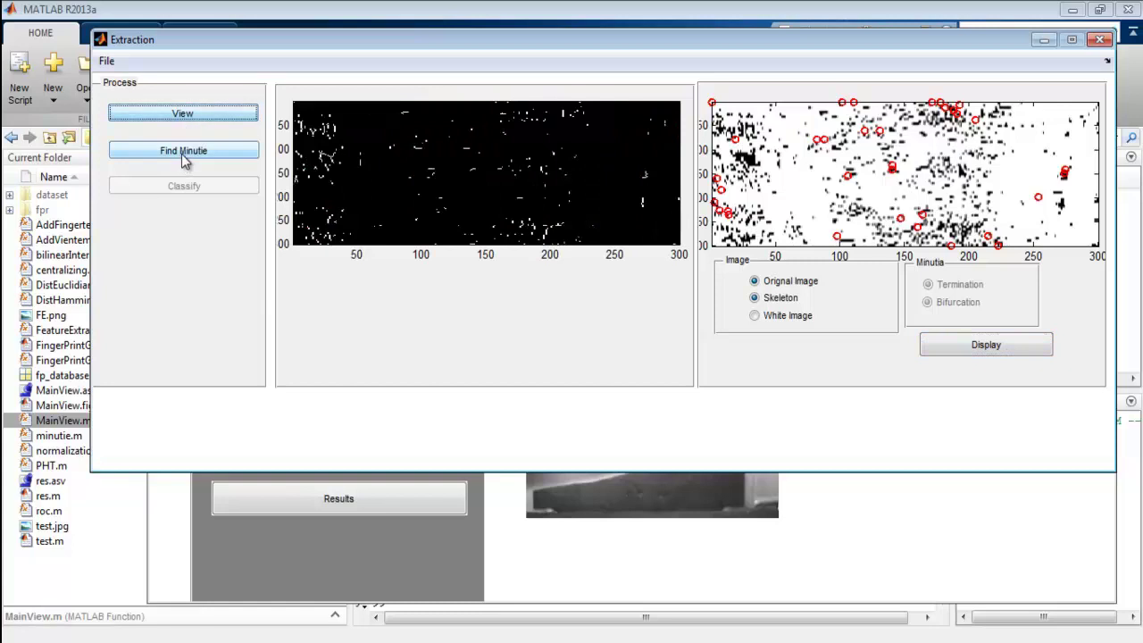
left_click(184, 153)
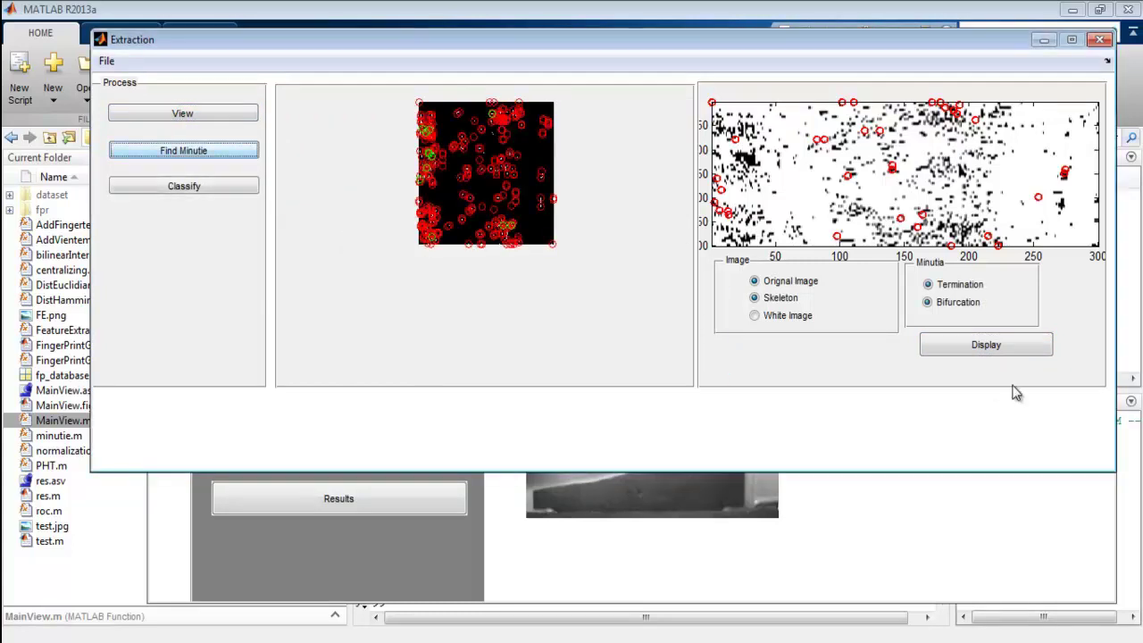
left_click(980, 346)
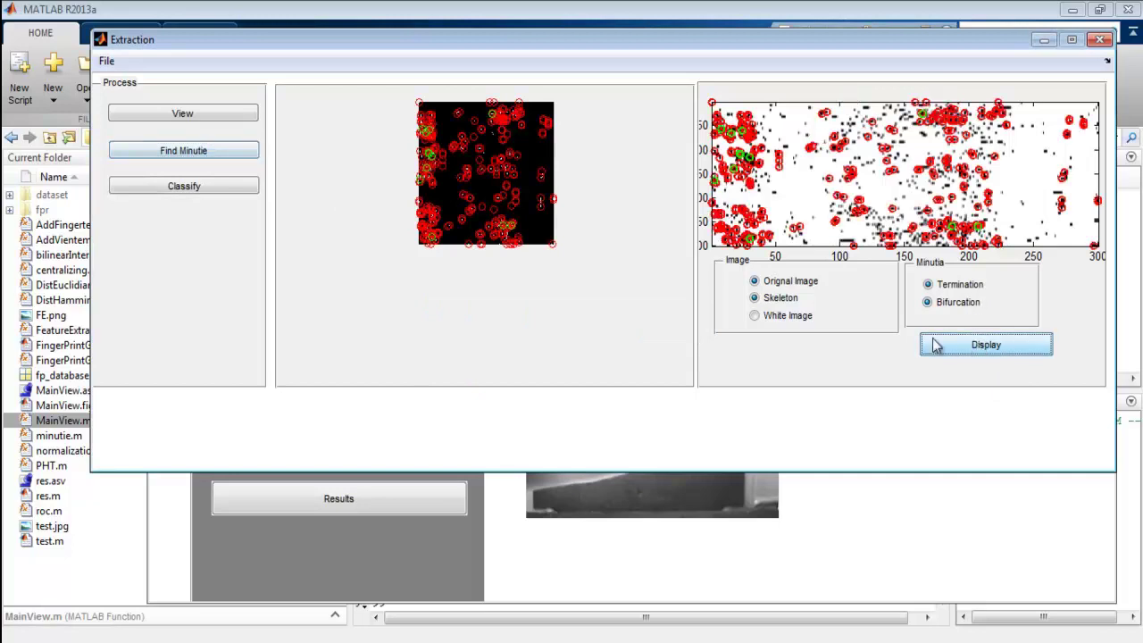
left_click(207, 189)
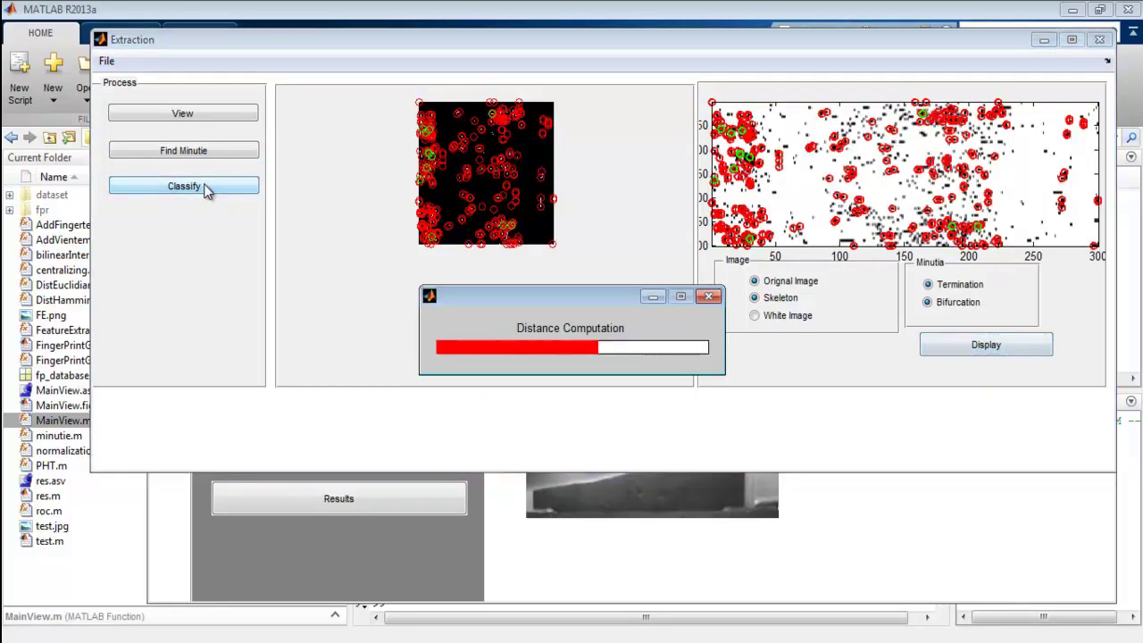
left_click(988, 347)
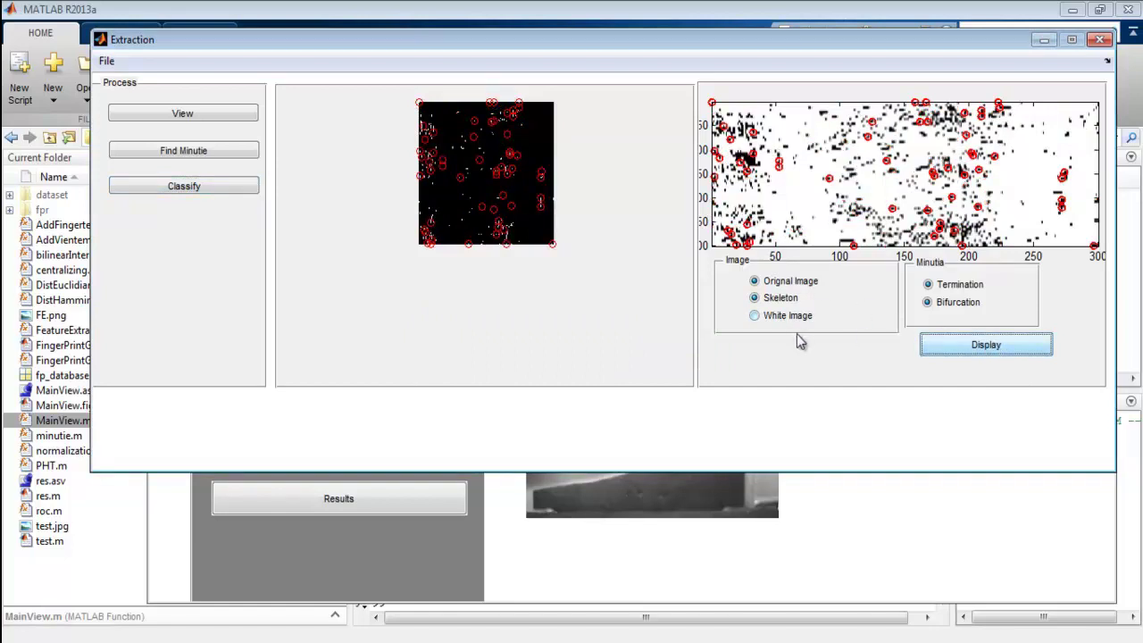
Verify the folder 002 test image from the MainView window and move the result dialog clear of the controls
left_click(366, 571)
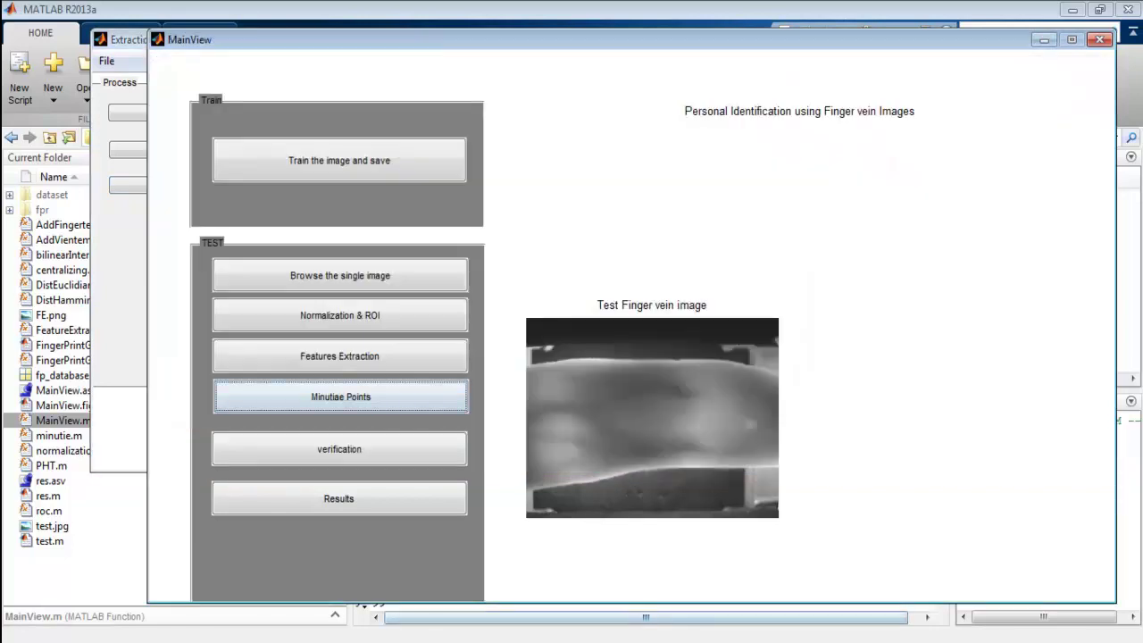
left_click(364, 449)
left_click_drag(574, 192, 816, 220)
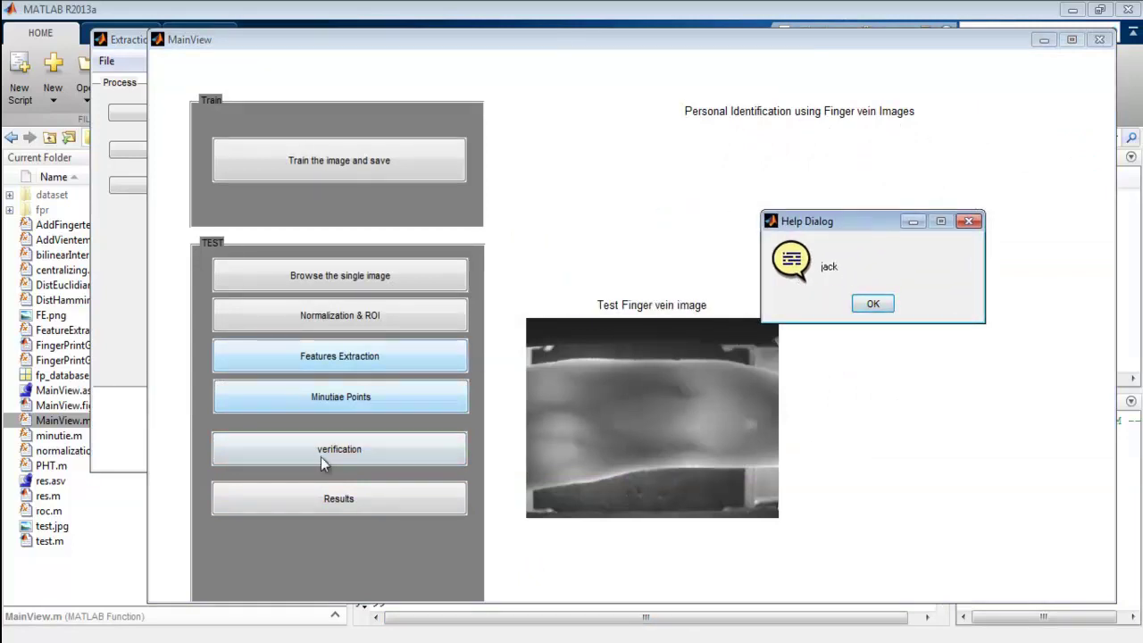
Run Results and open the test image as the main training image
left_click(318, 509)
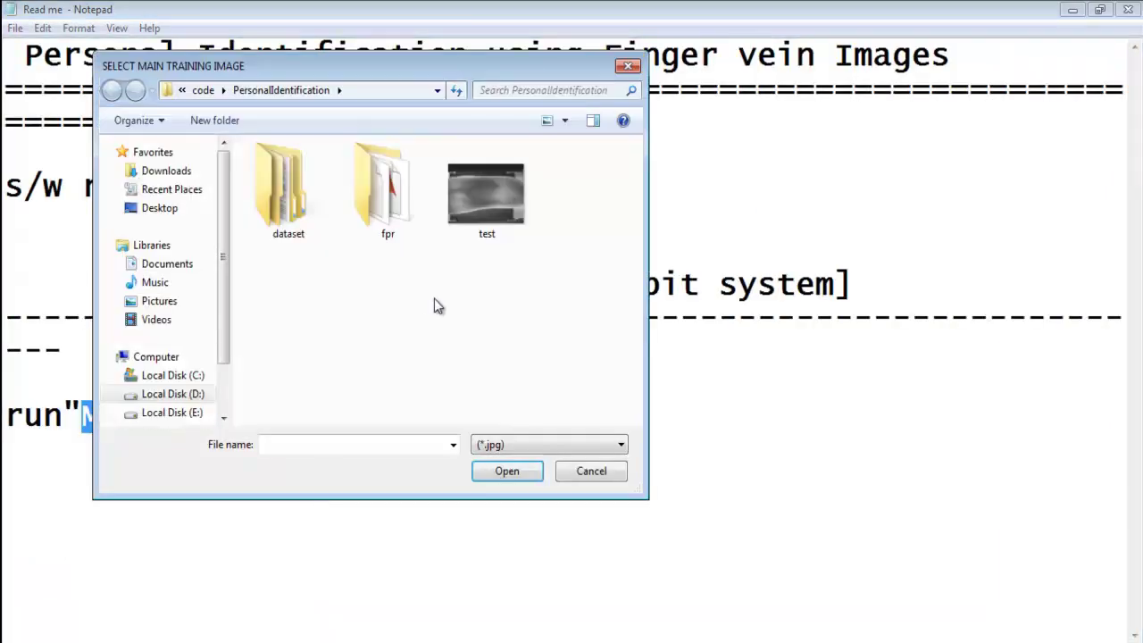
left_click(469, 230)
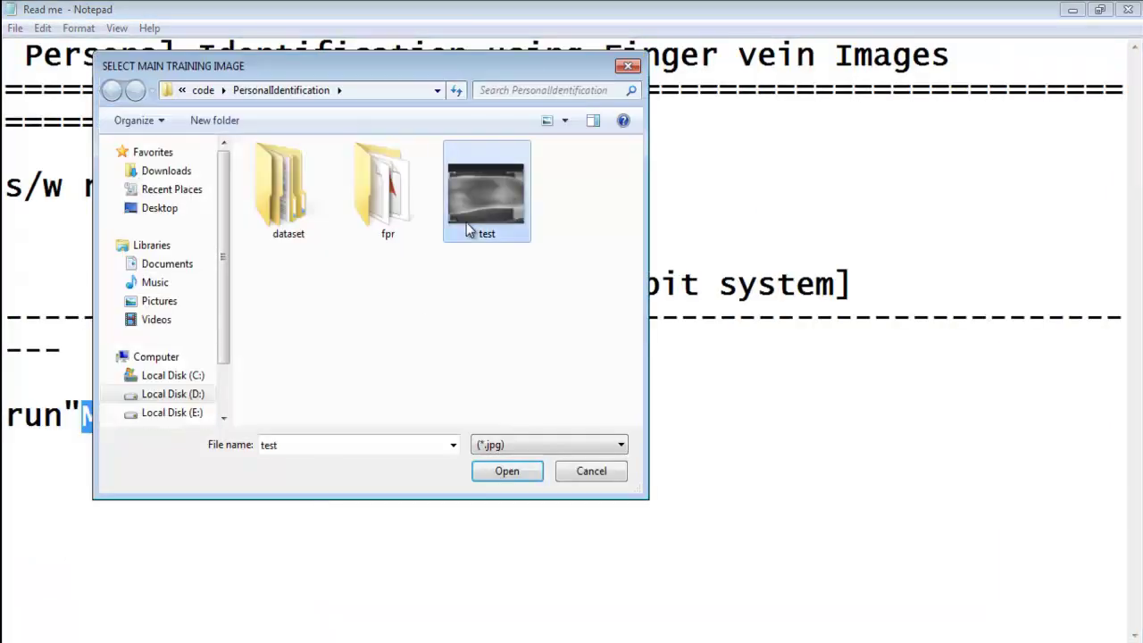
left_click(505, 471)
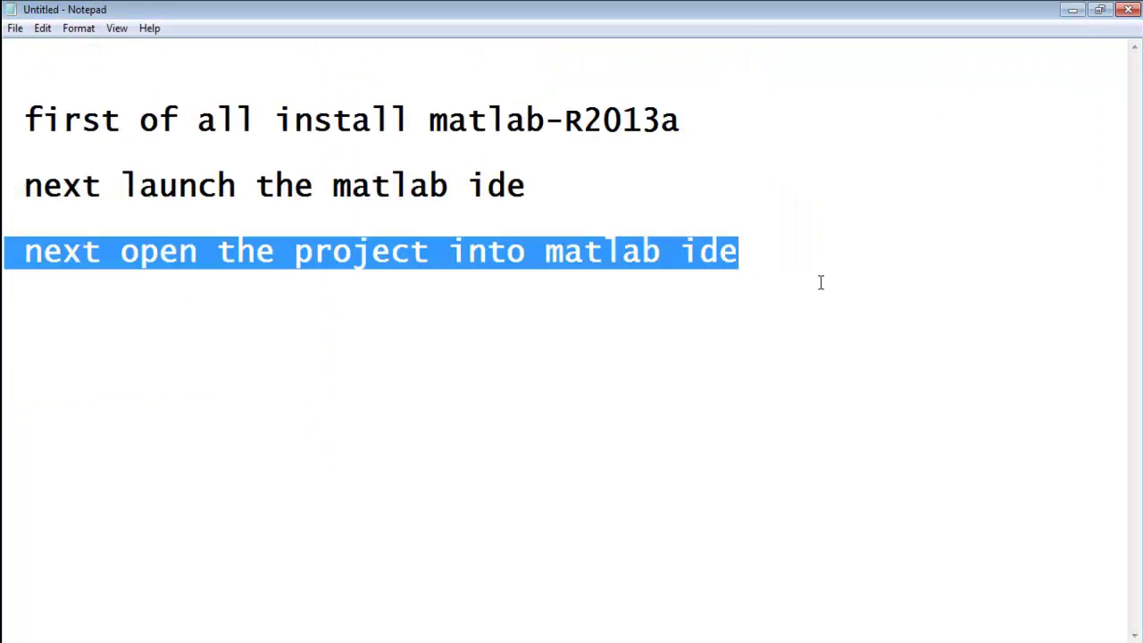
In the untitled Notepad file, add the line "okay thank you!" below the project instructions and select it
left_click(839, 268)
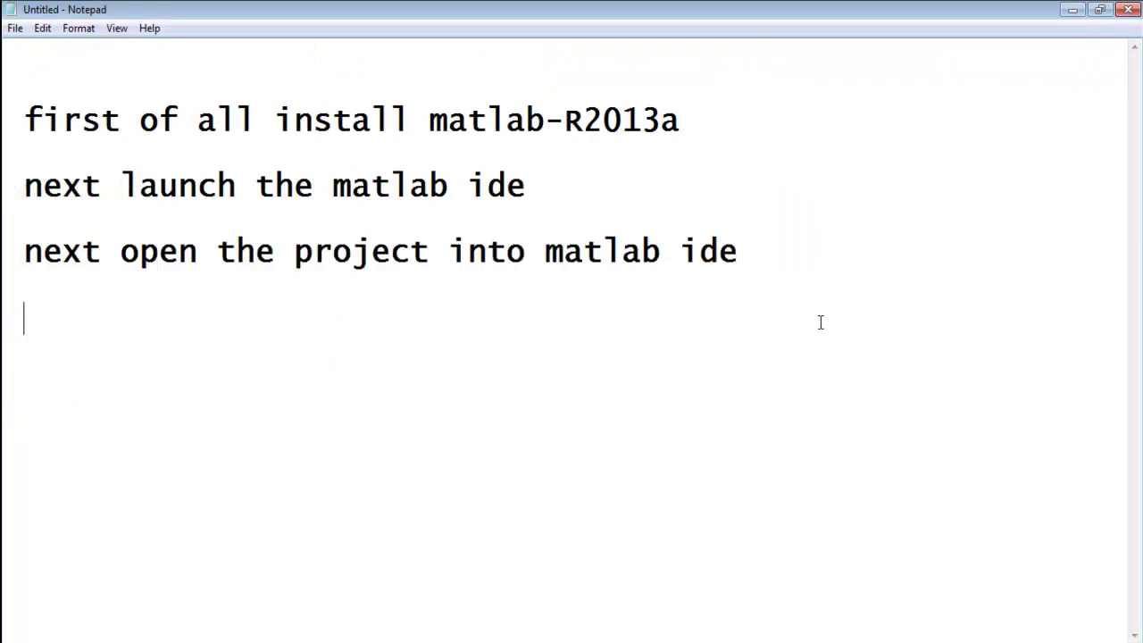
type("okay th")
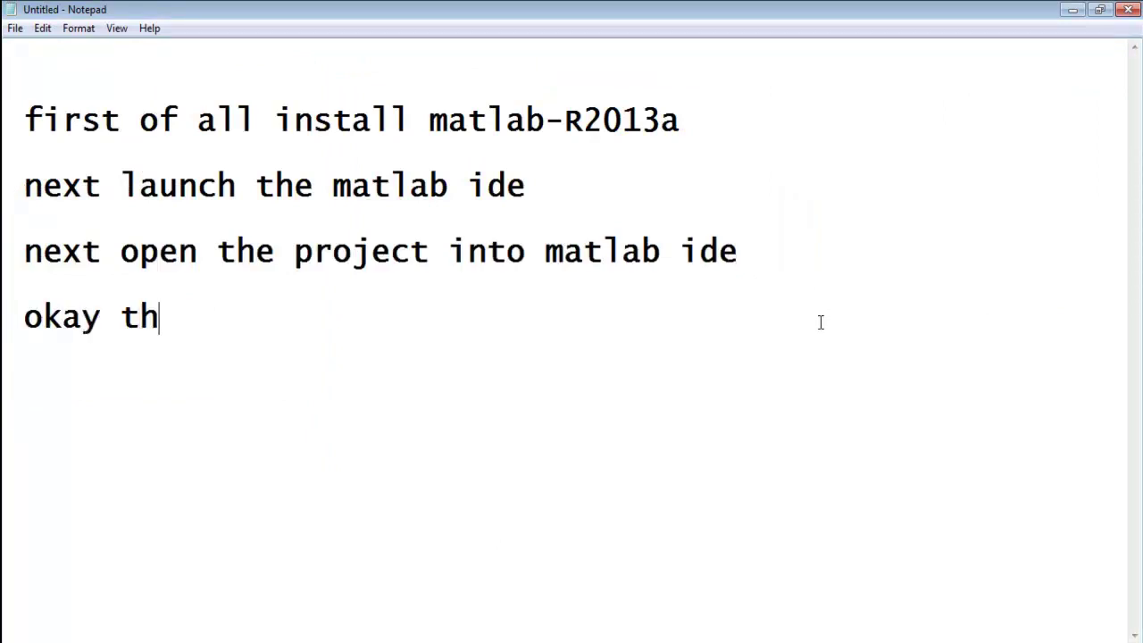
type("ank yo")
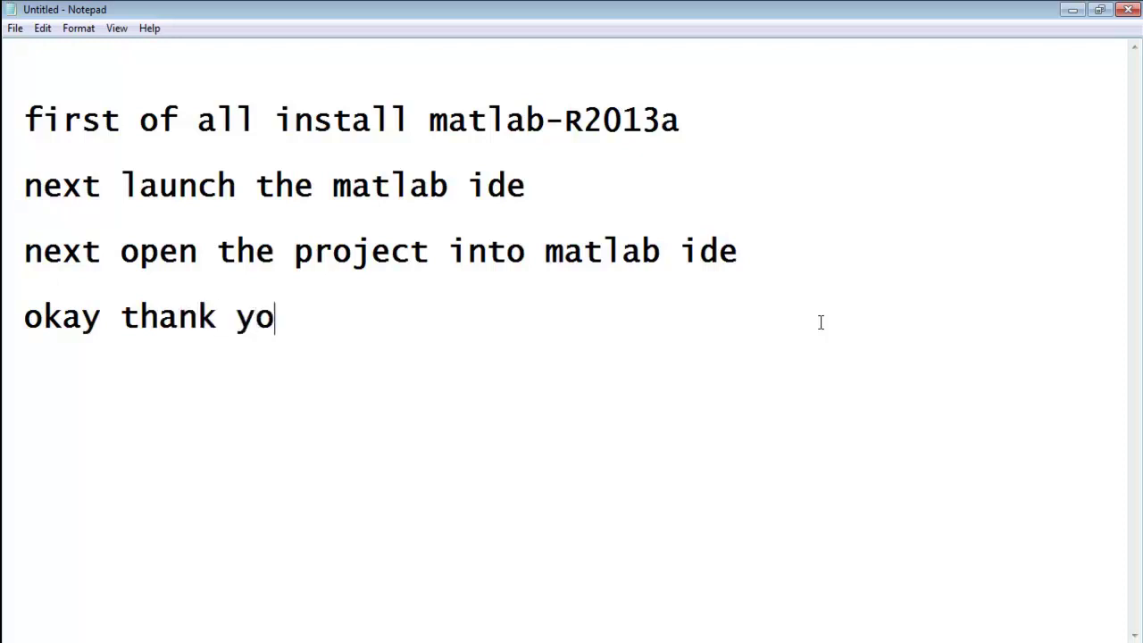
type("u!")
key("shift+Home")
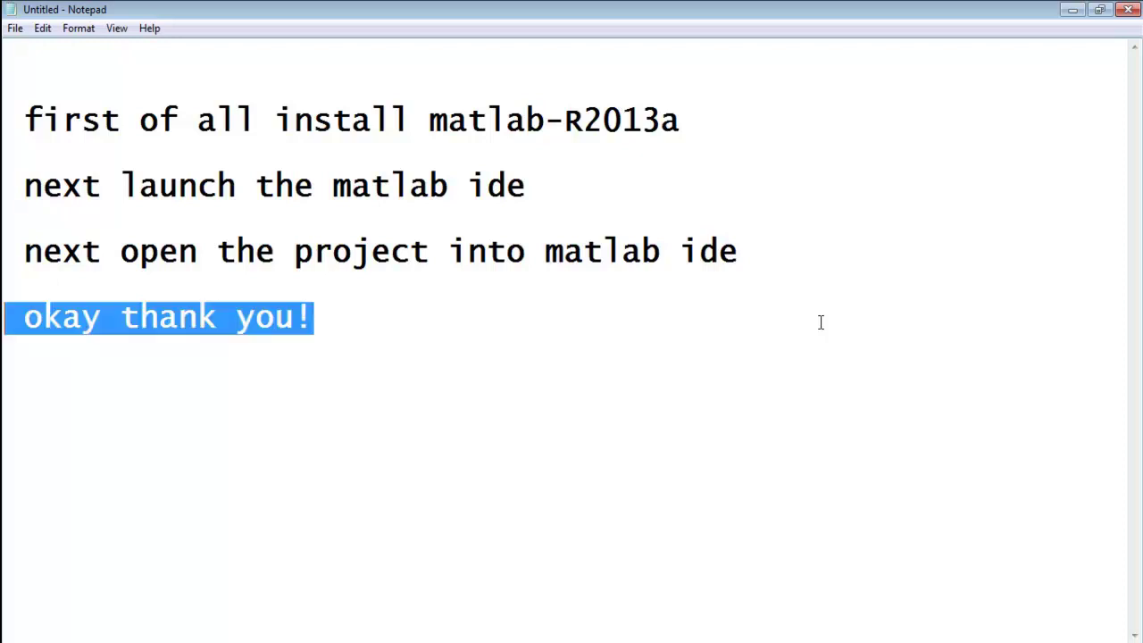